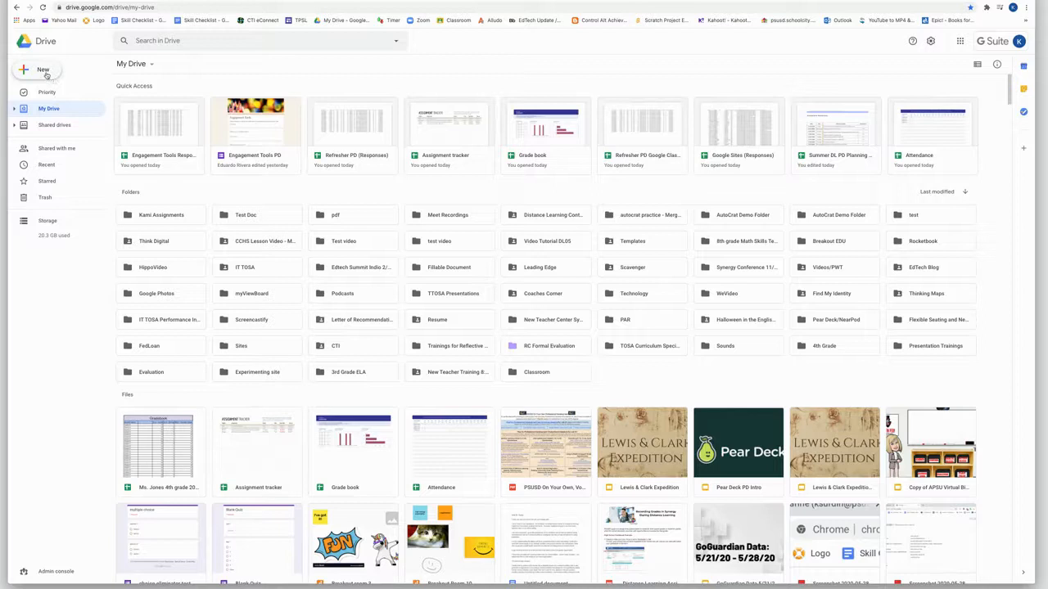
Create a blank Google Sheets spreadsheet and rename it with the teacher's name followed by "4th Grade 2020-21"
click(48, 73)
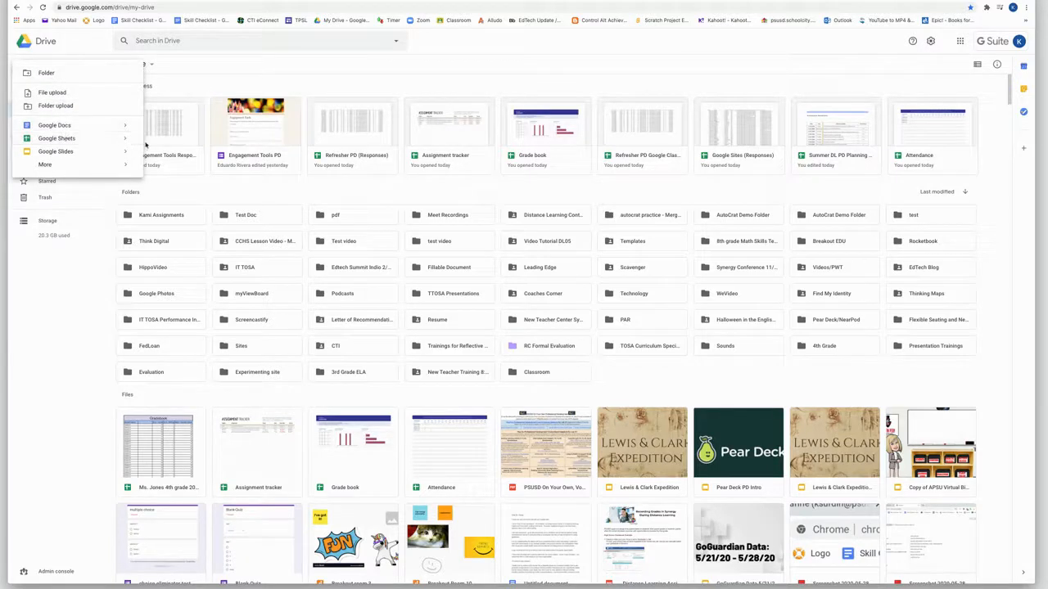
mouse_move(127, 140)
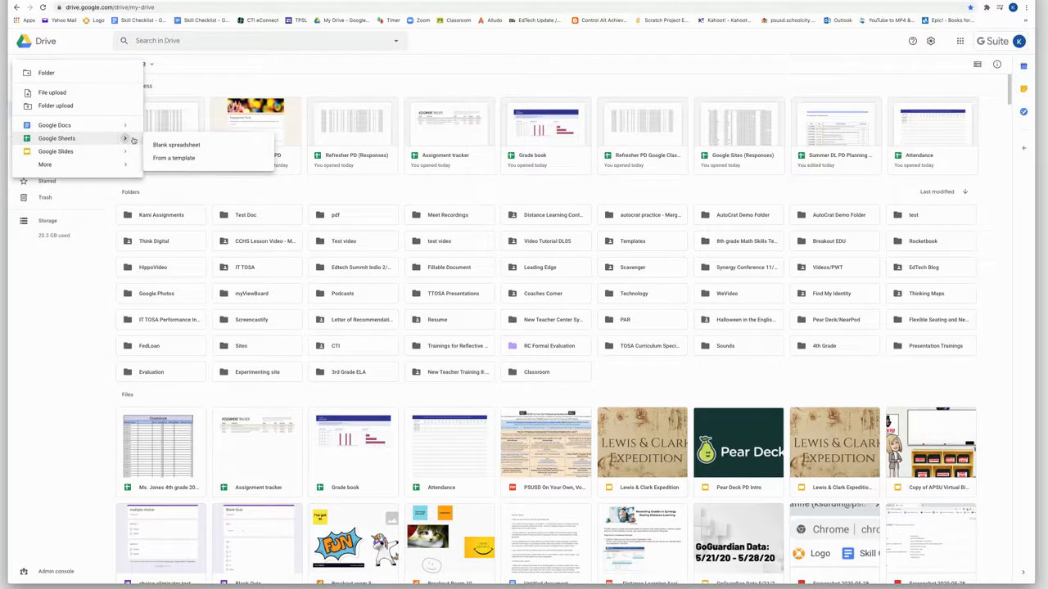
click(178, 146)
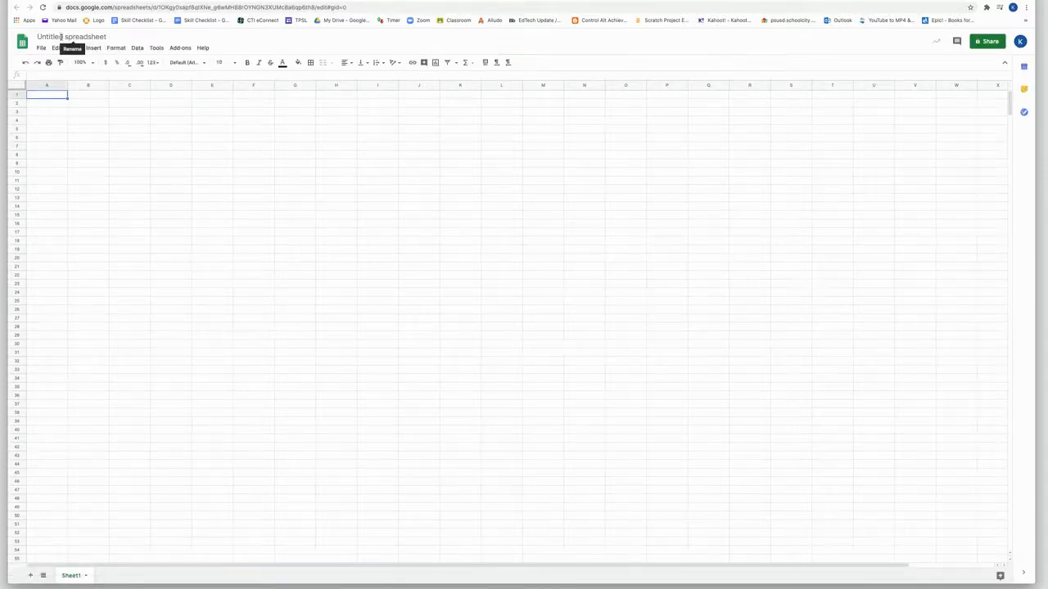
click(63, 37)
text(Ms. Smith 4th Grade 2020-21)
key(Return)
Enter the column headers Student Name, ELA - Vocab, ELA - Writing and Math in cells A1 to D1
double_click(40, 96)
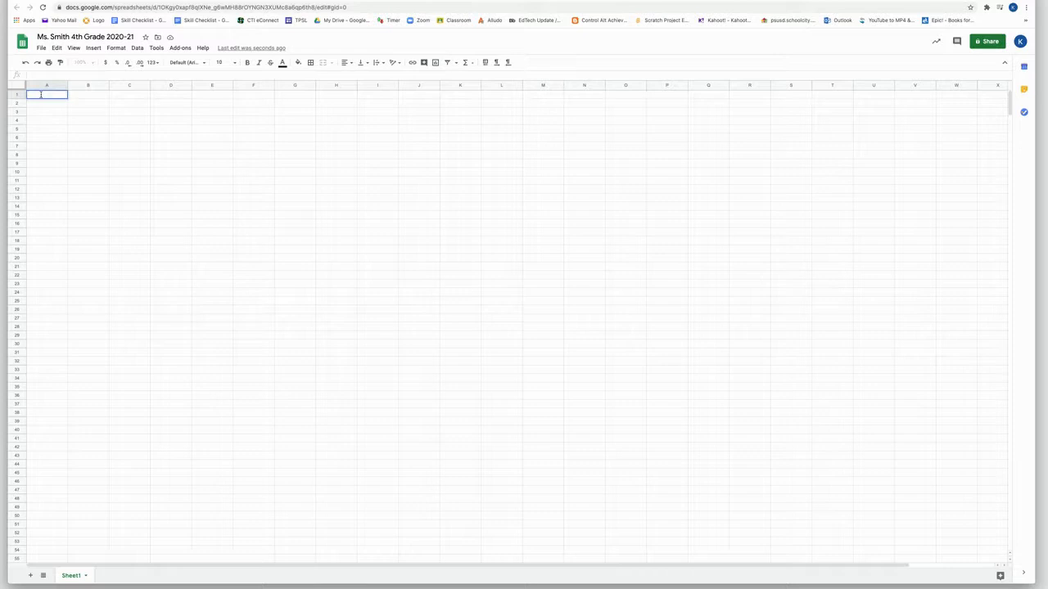
text(Student Name)
key(Tab)
text(ELA)
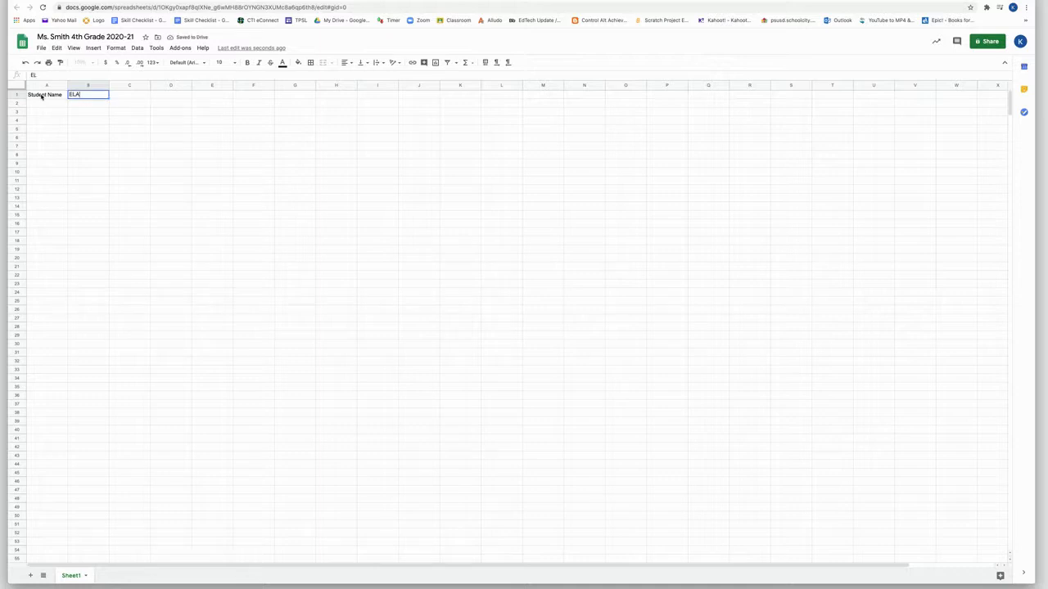
text( - Vocan)
key(Tab)
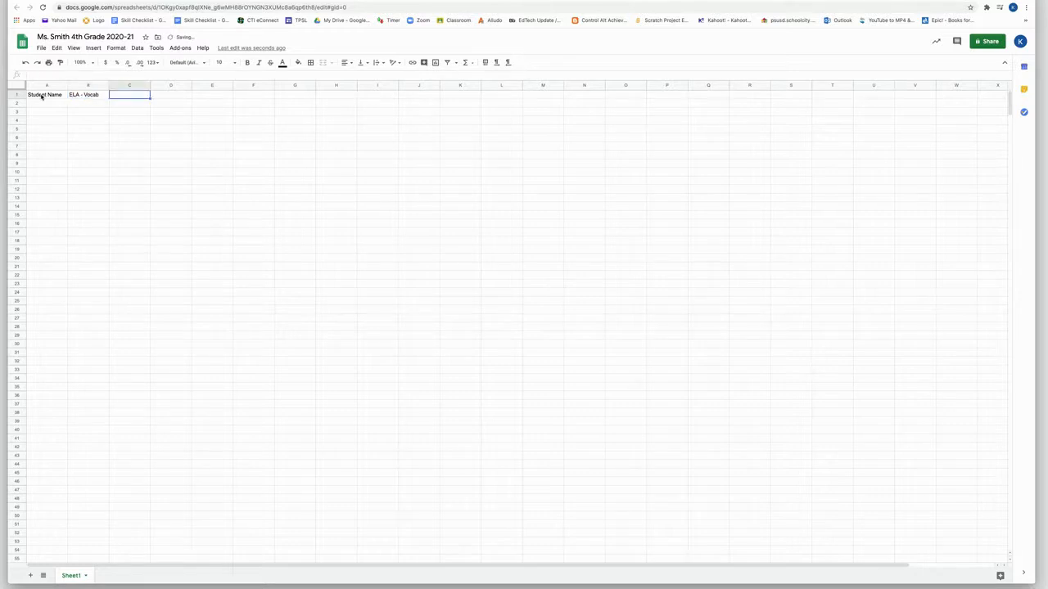
text(ELA - Writing)
key(Tab)
text(Math)
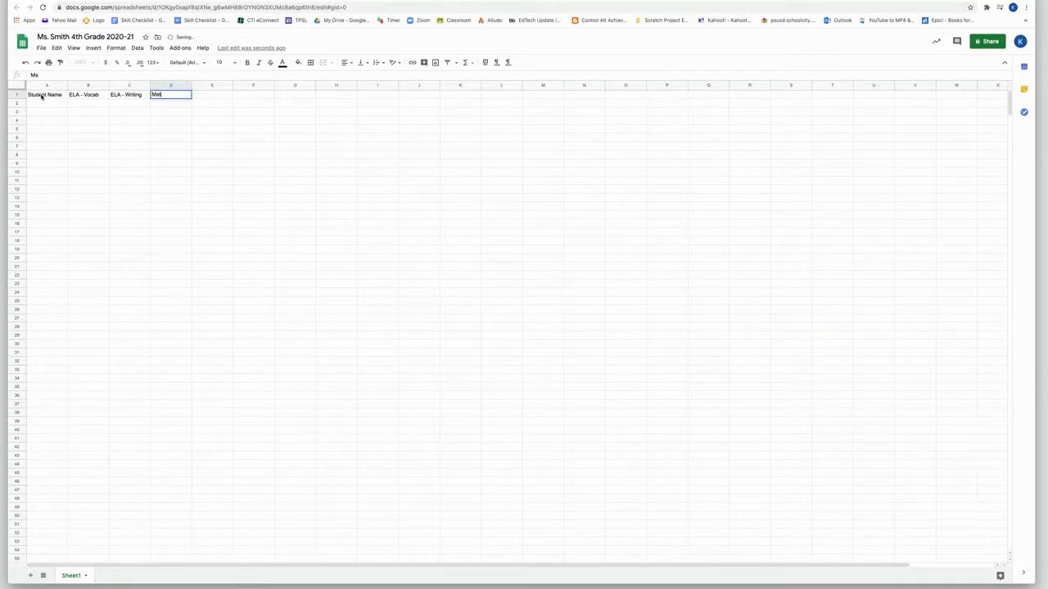
key(Return)
Fill rows 2 to 43 under the headers with the sample students and their scores, starting with Student D, 60, 2, 30
key(Left)
key(Left)
key(Left)
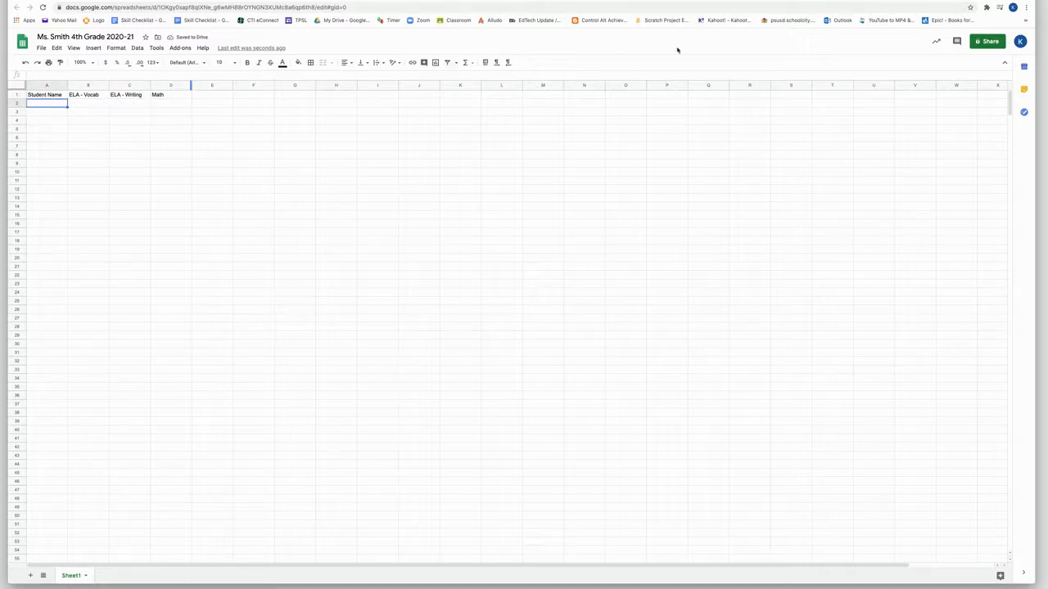
text(Student D	60	2	30 Student C	50	3	40 Student B	30	4	60 Student E	70	1	20 Student A	20	5	30 Student D	60	2	30 Student C	50	3	40 Student B	30	4	60 Student E	70	1	20 Student A	20	5	30 Student D	60	2	30 Student C	50	3	40 Student B	30	4	60 Student E	70	1	20 Student A	20	5	30 Student D	60	2	30 Student C	50	3	40 Student B	30	4	60 Student E	70	1	20 Student A	20	5	30 Student D	60	2	30 Student C	50	3	40 Student B	30	4	60 Student E	70	1	20 Student A	20	5	30 Student D	60	2	30 Student C	50	3	40 Student B	30	4	60 Student E	70	1	20 Student A	20	5	30 Student D	60	2	30 Student C	50	3	40 Student B	30	4	60 Student E	70	1	20 Student A	20	5	30 Student D	60	2	30 Student C	50	3	40 Student B	30	4	60 Student E	70	1	20 Student A	20	5	30 Student D	60	2	30 Student C	50	3	40)
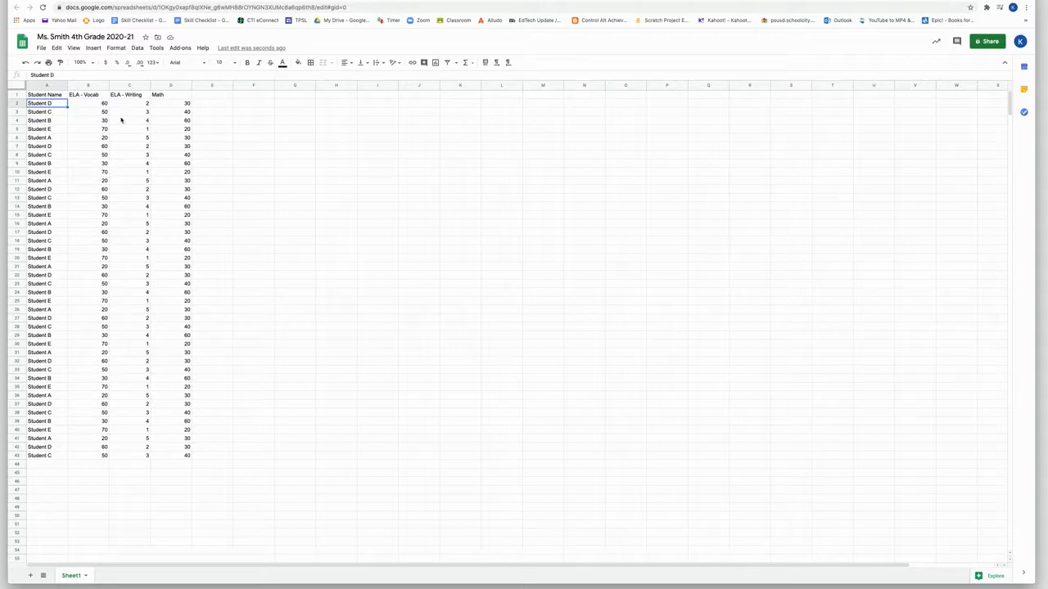
Insert a row above the column headers and enter the title "Gradebook" in cell A1
click(16, 95)
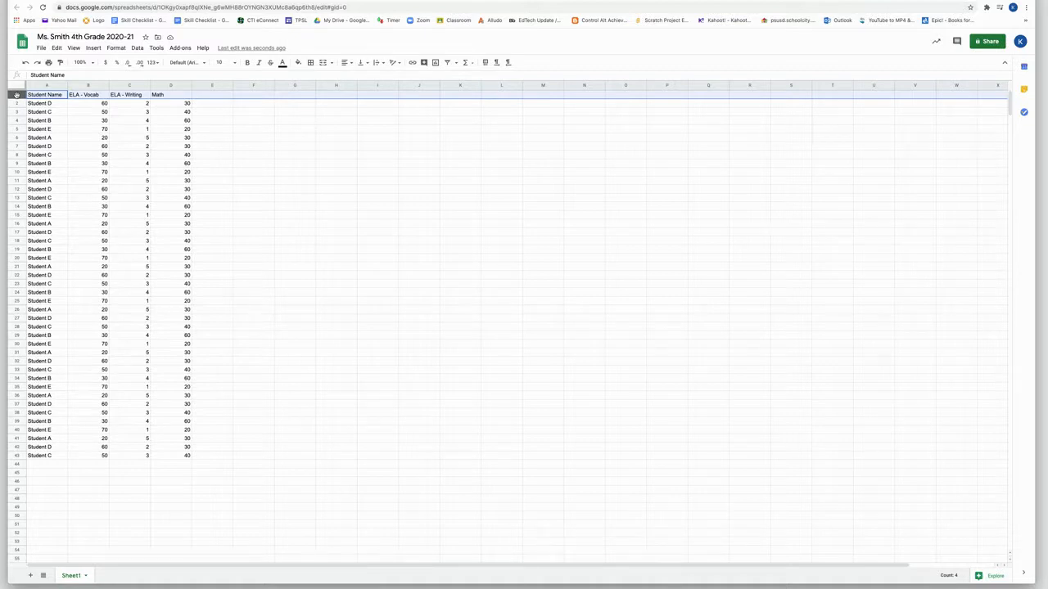
right_click(16, 95)
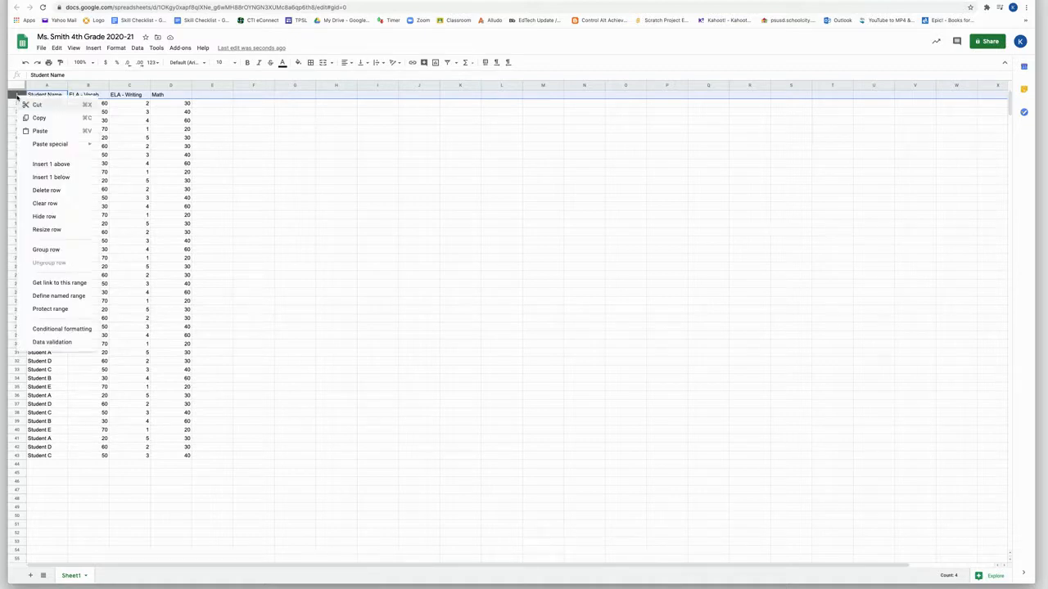
click(52, 165)
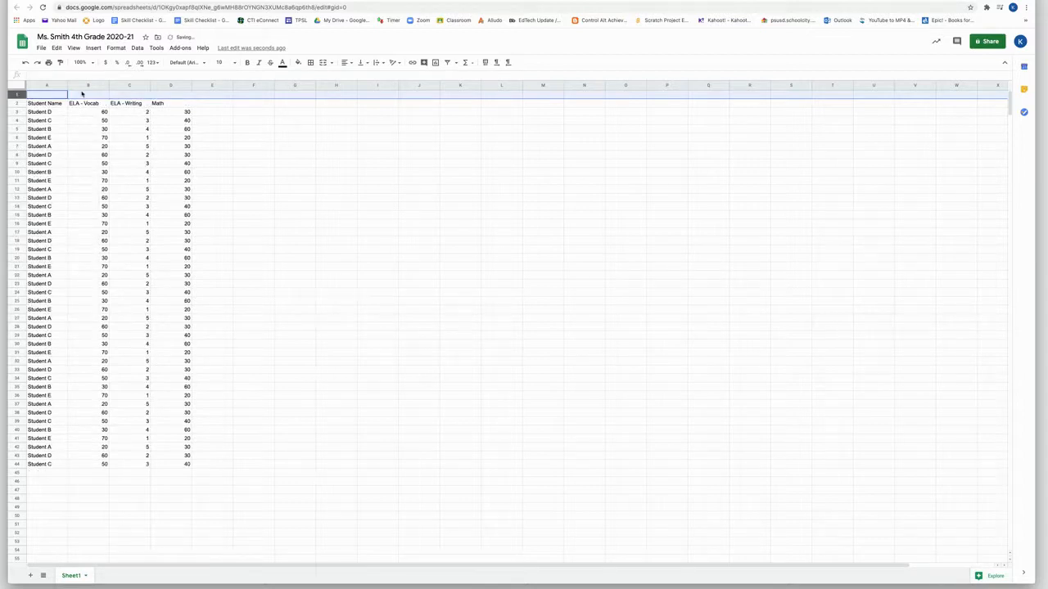
click(92, 50)
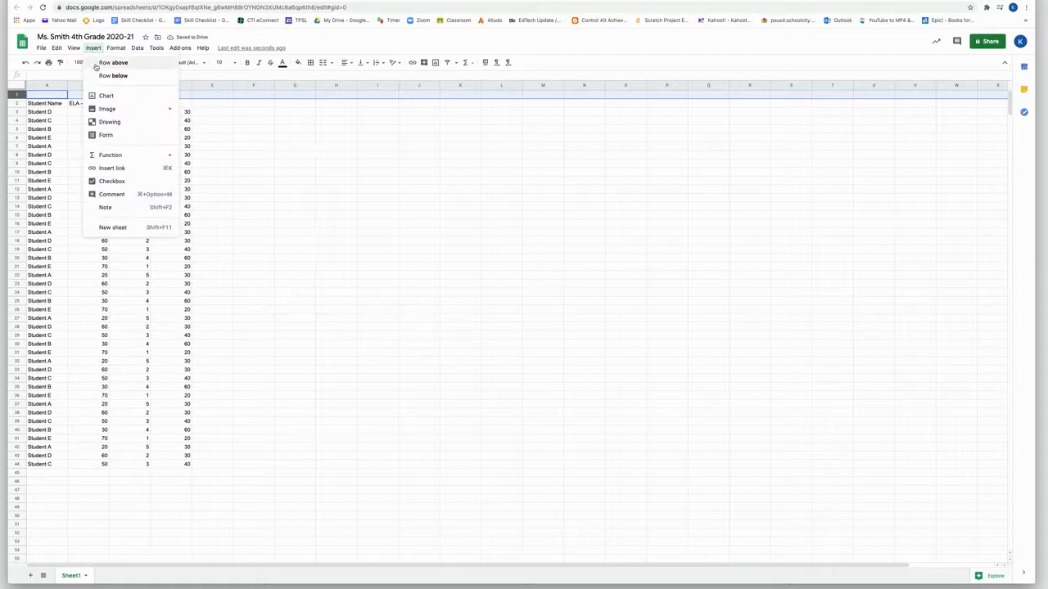
click(45, 96)
text(Gradebook)
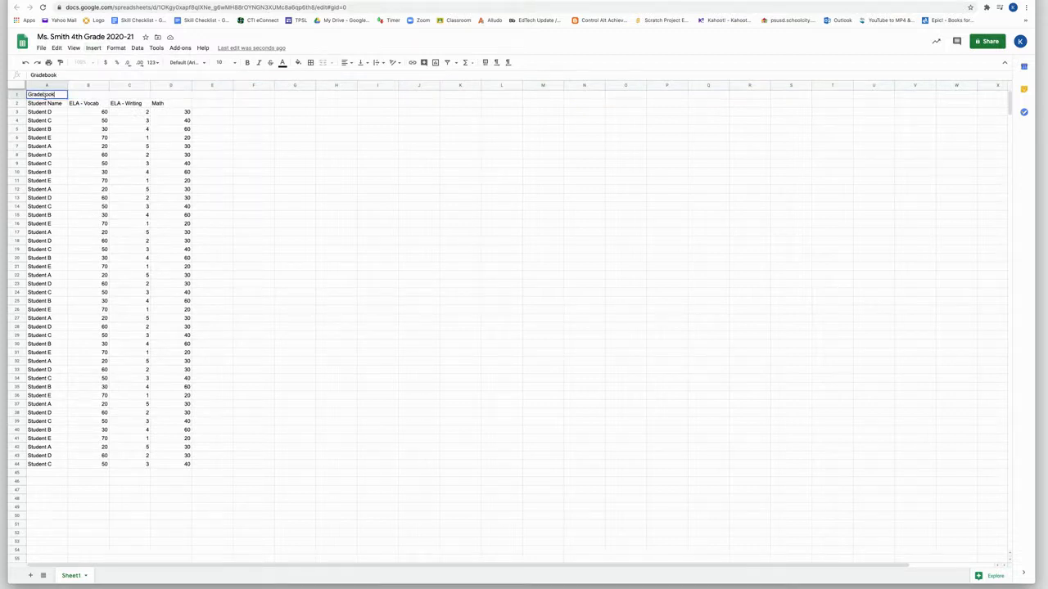
key(Return)
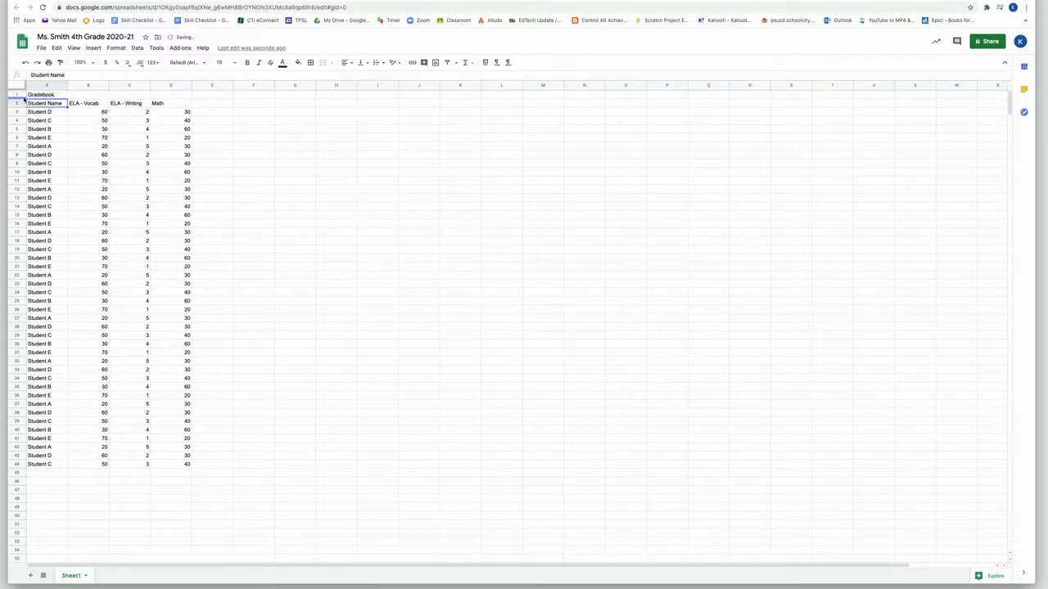
Make row 1 taller and set the Gradebook title's font size to 24
click(41, 95)
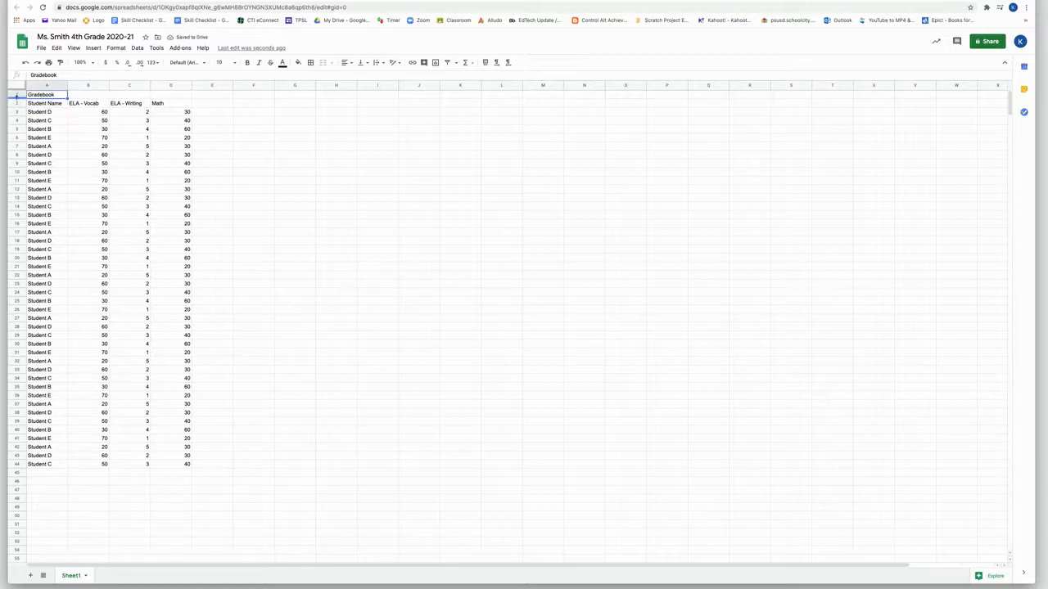
drag(16, 96, 16, 112)
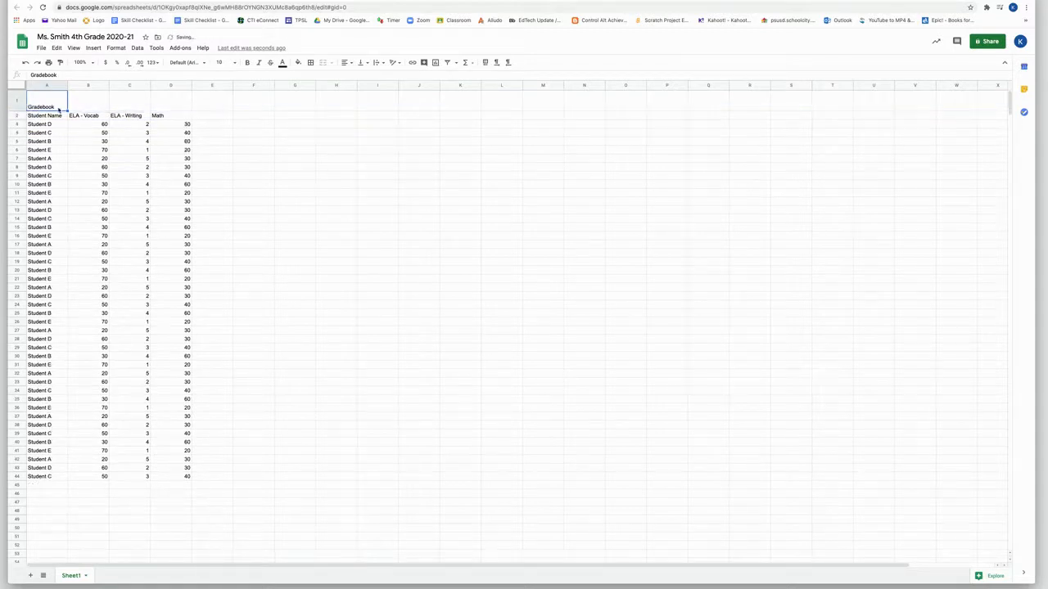
click(235, 64)
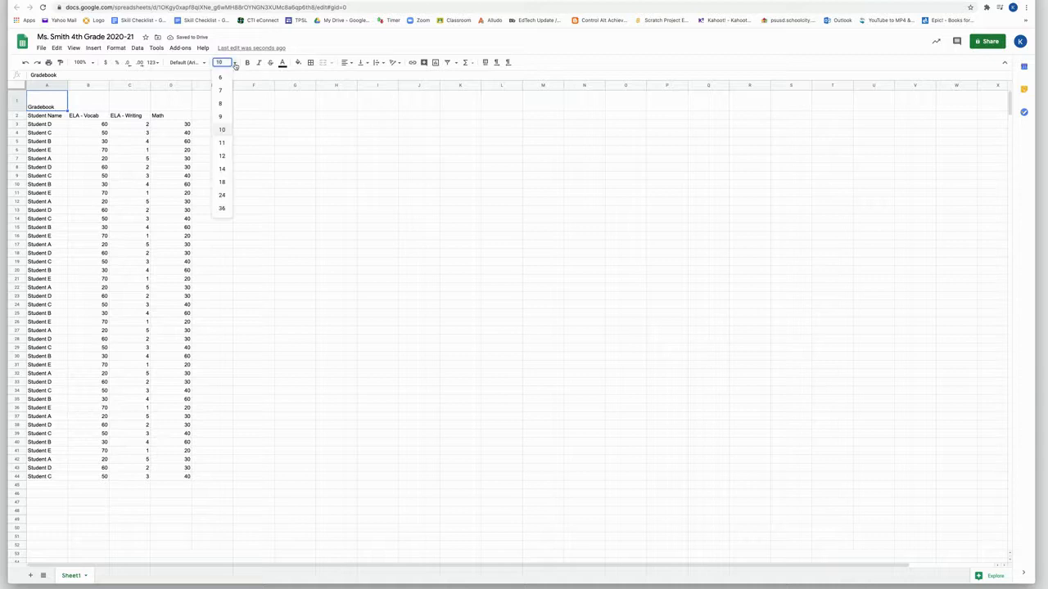
click(219, 197)
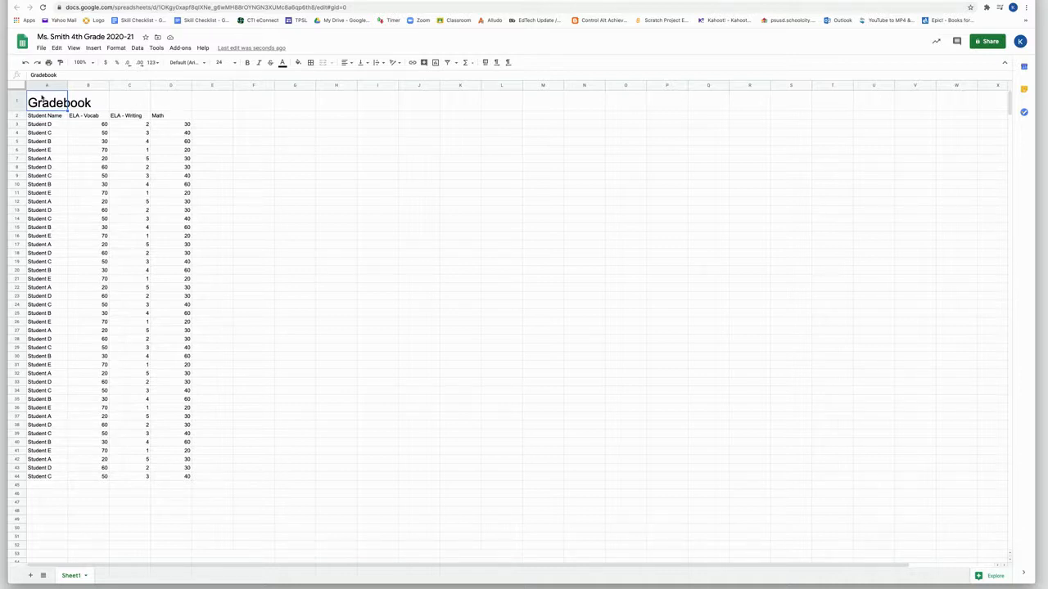
Merge cells A1 to D1 into one title cell spanning the table's width
drag(74, 98, 167, 104)
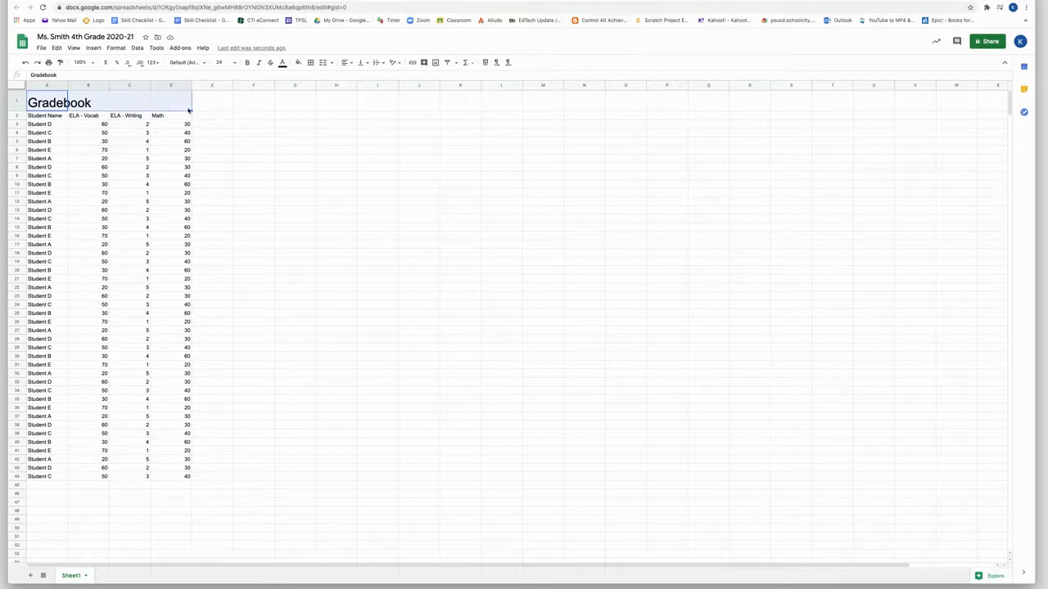
click(332, 63)
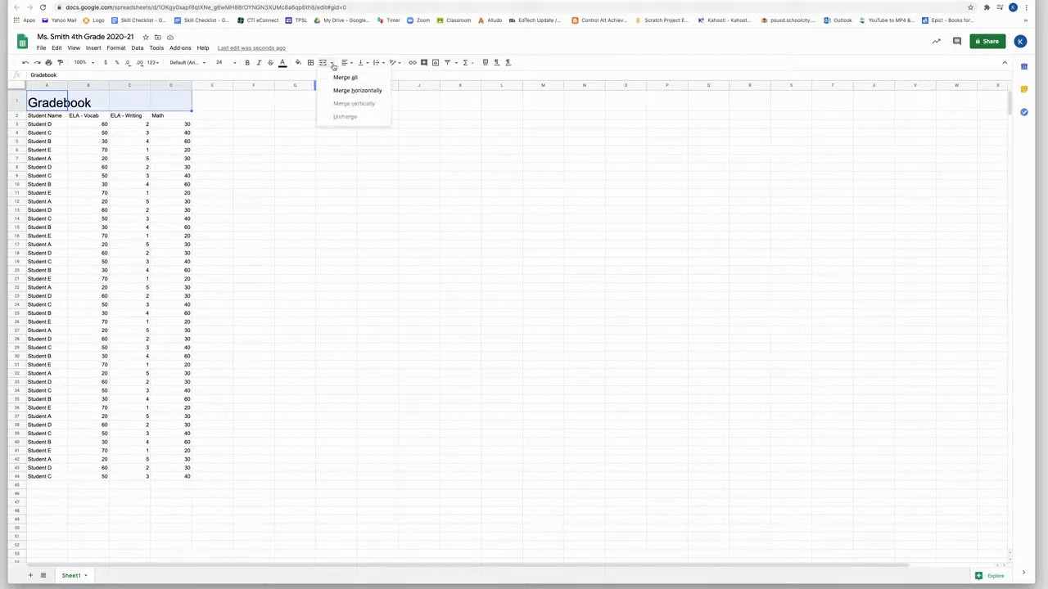
click(336, 79)
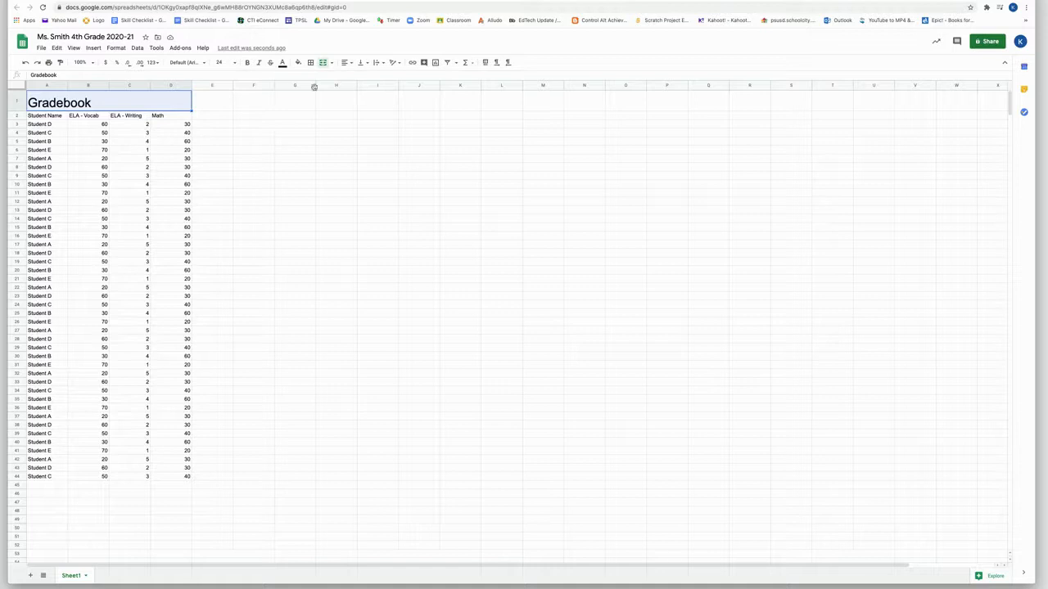
Center the Gradebook title horizontally and fill its merged cell with light pink
click(351, 64)
click(355, 77)
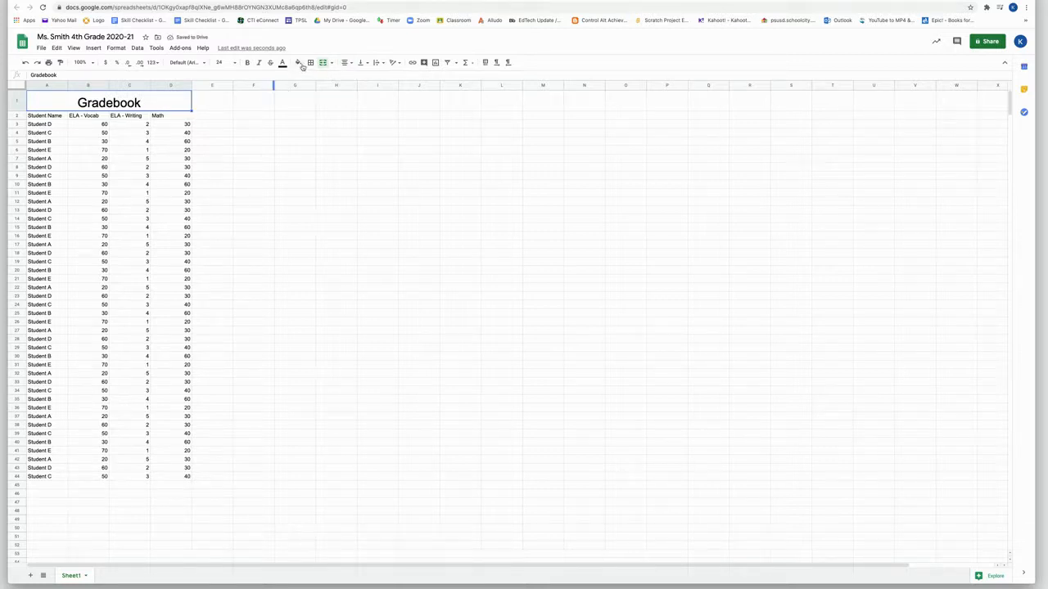
click(301, 66)
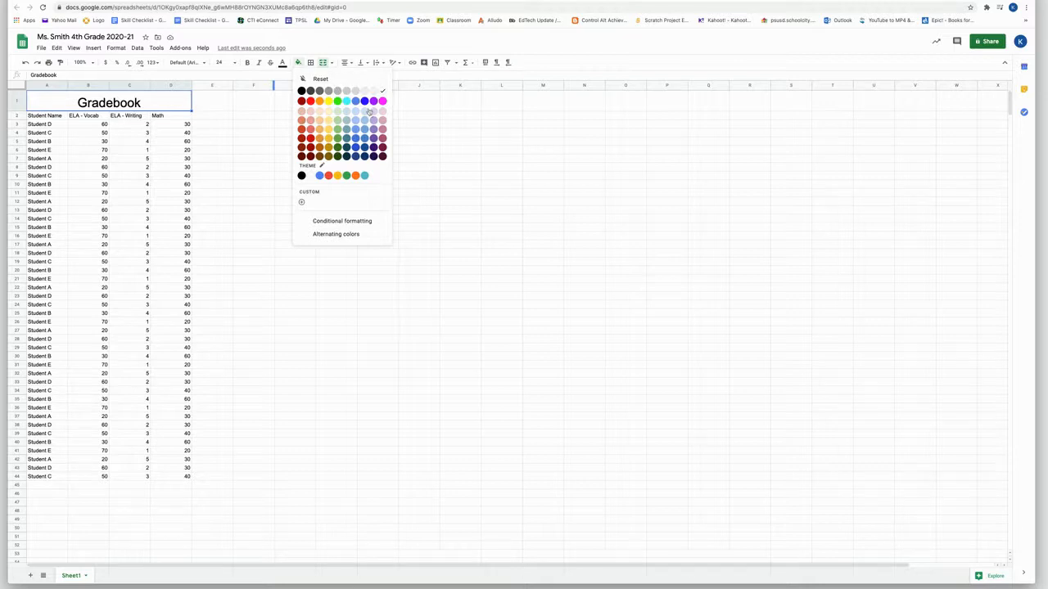
click(381, 114)
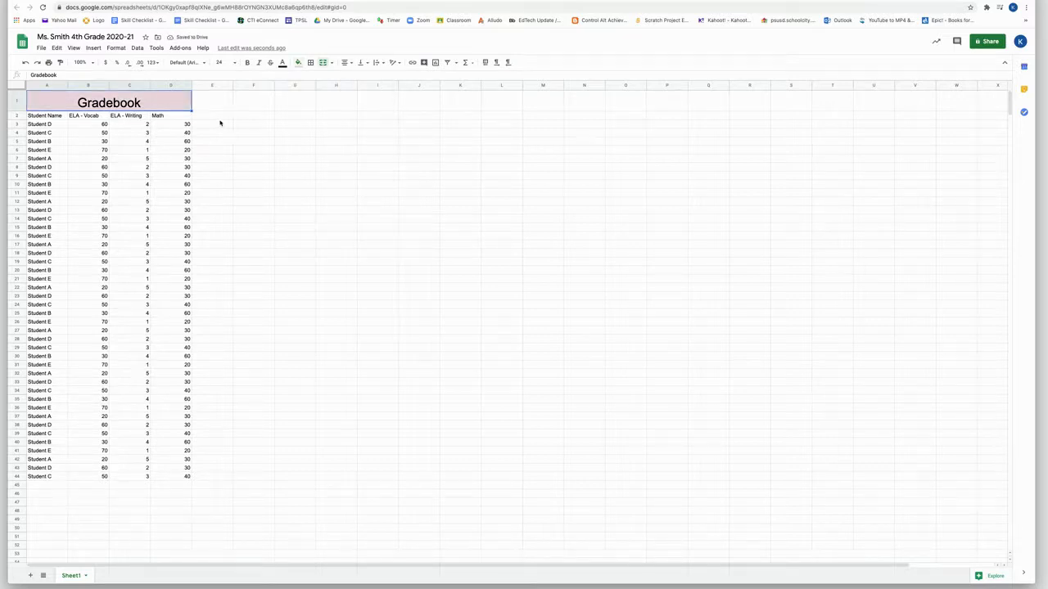
Format the column headers in A2 to D2 as bold with font size 12
click(43, 119)
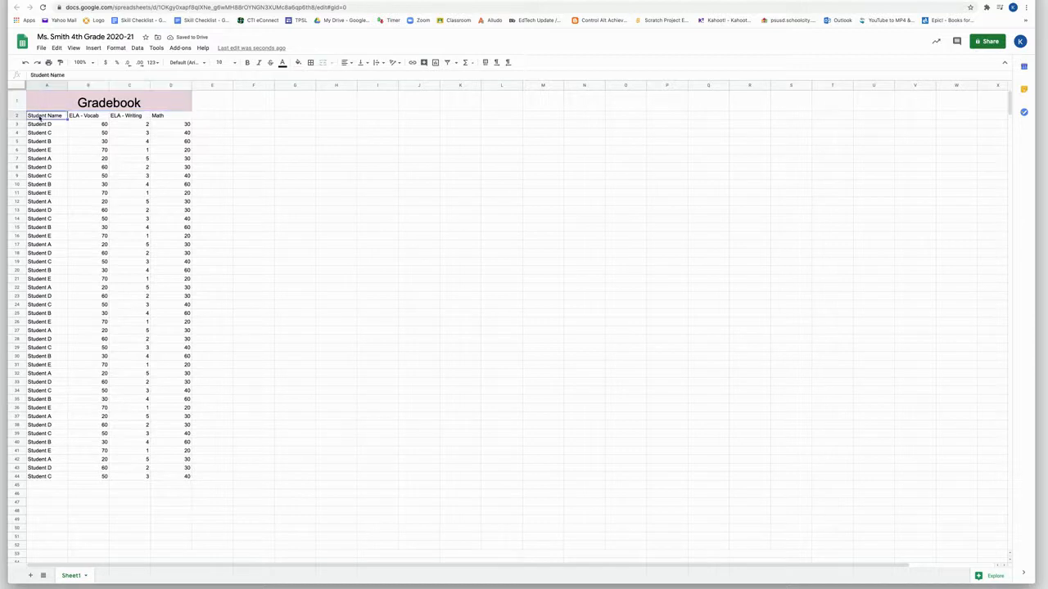
drag(68, 118, 175, 120)
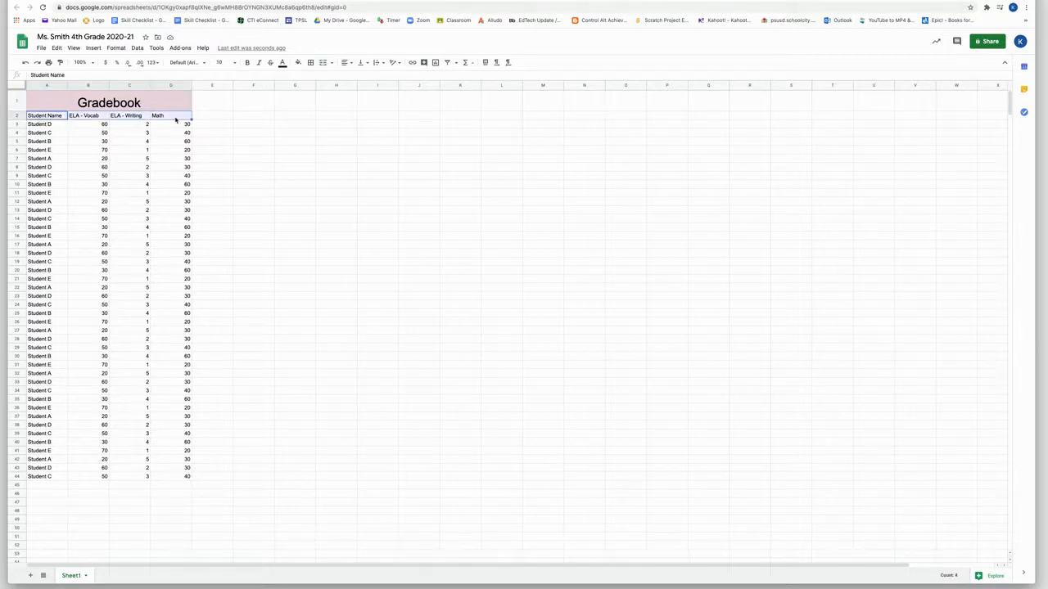
click(221, 63)
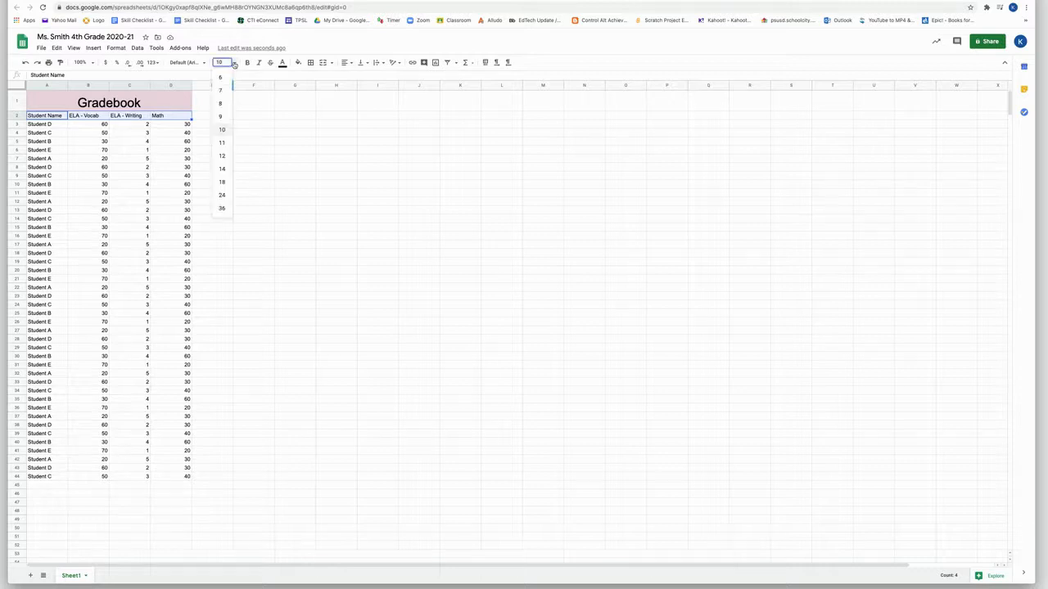
click(221, 159)
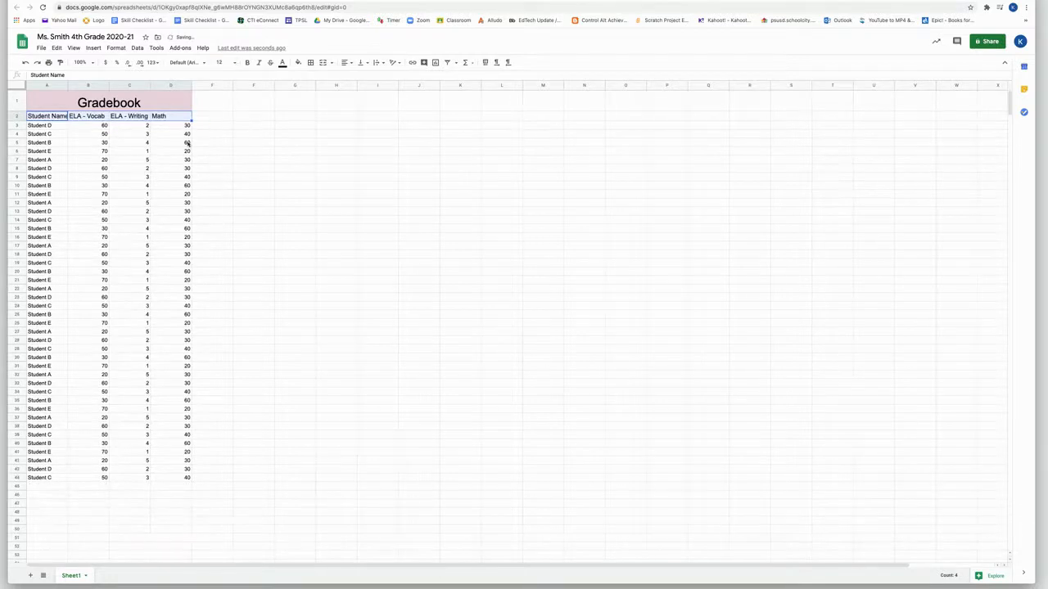
click(247, 64)
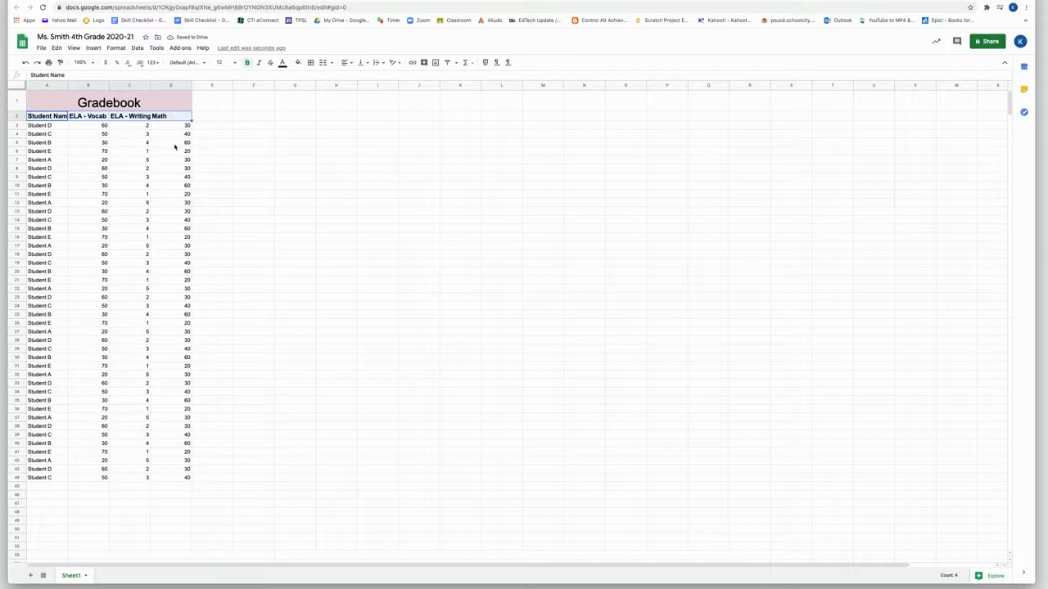
click(170, 153)
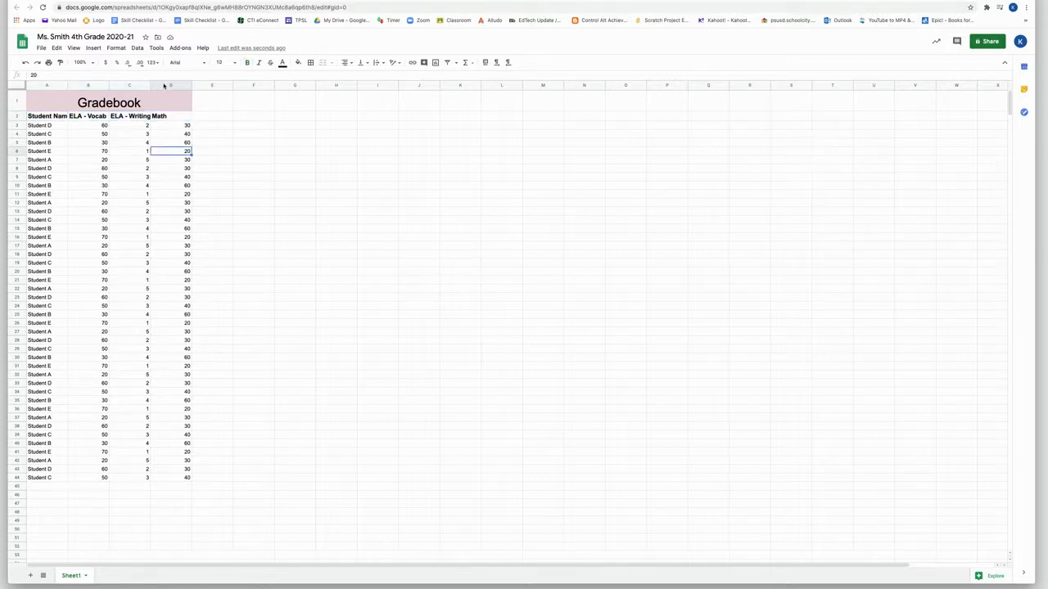
Insert one blank column before the Math column and undo the insertion
click(167, 85)
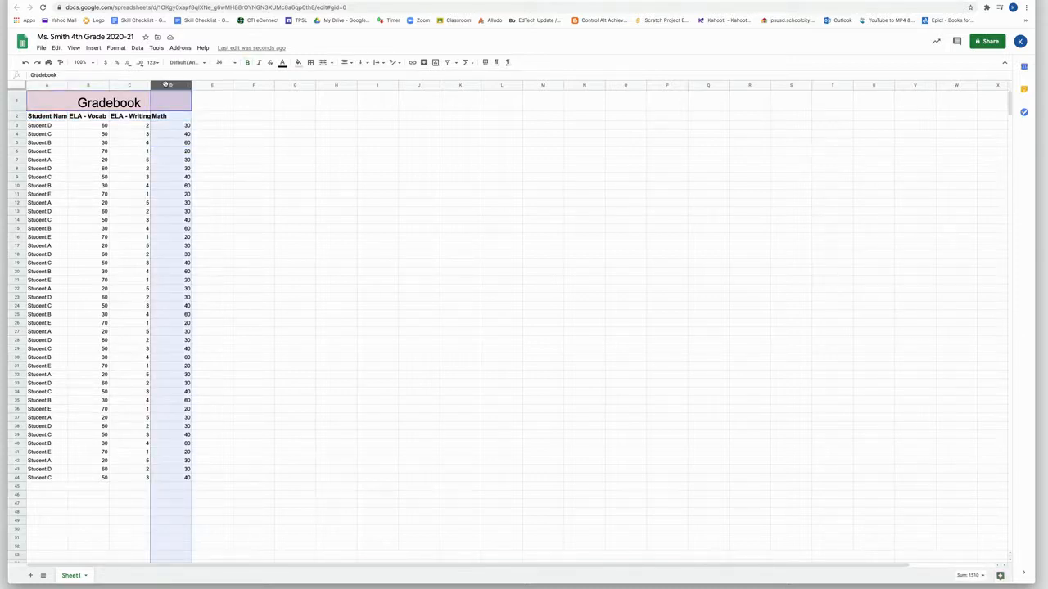
right_click(167, 84)
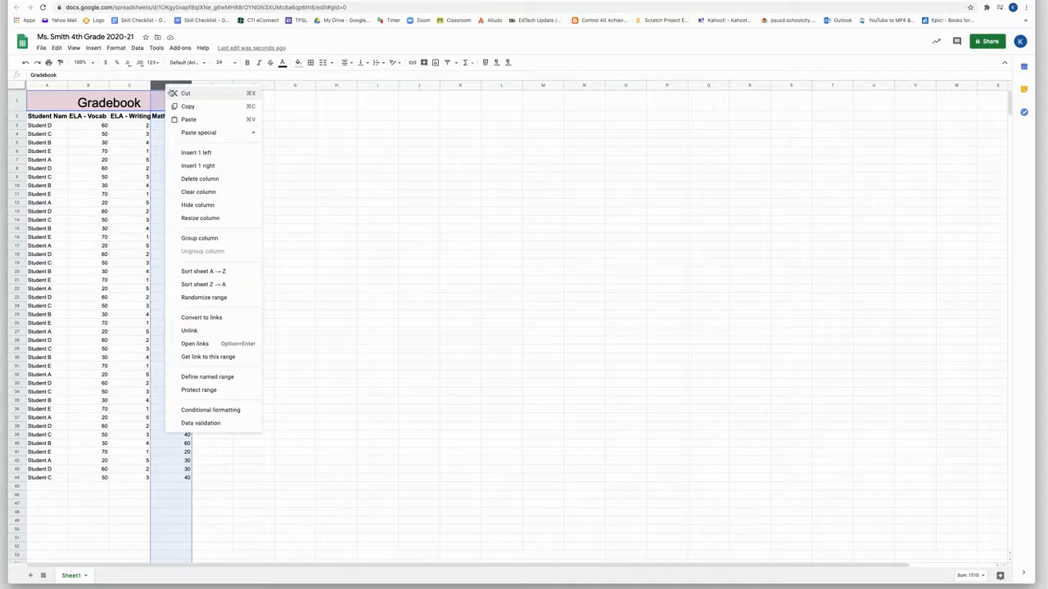
click(205, 154)
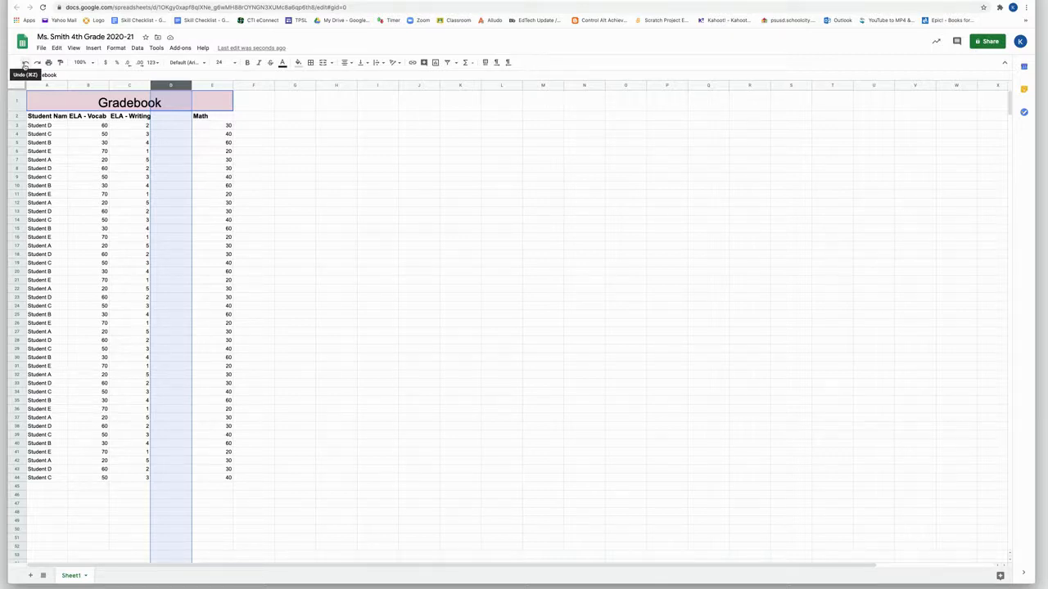
click(25, 64)
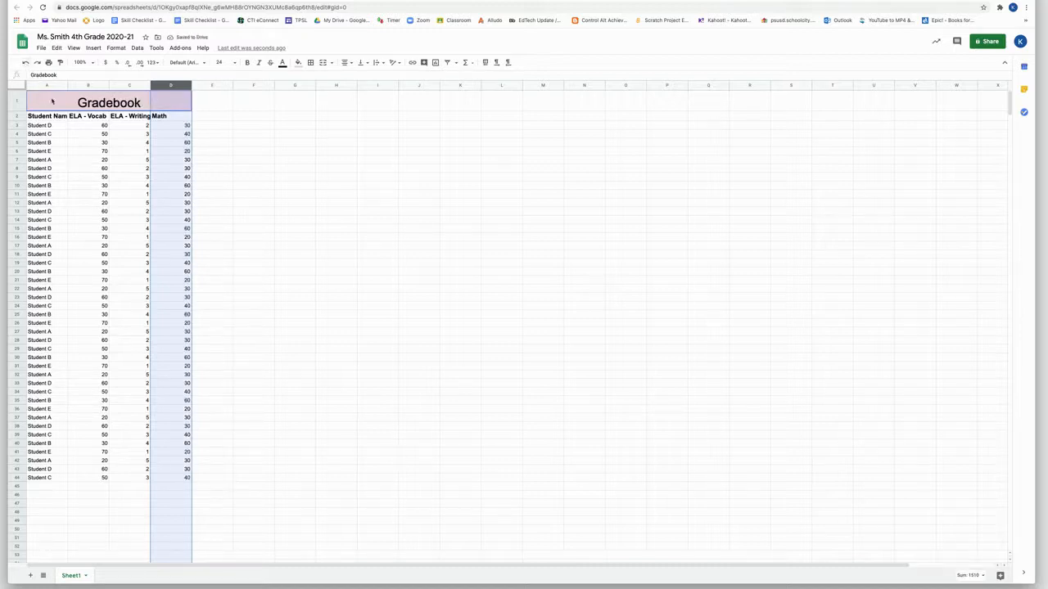
Insert one blank row below row 3 and undo the insertion
click(17, 125)
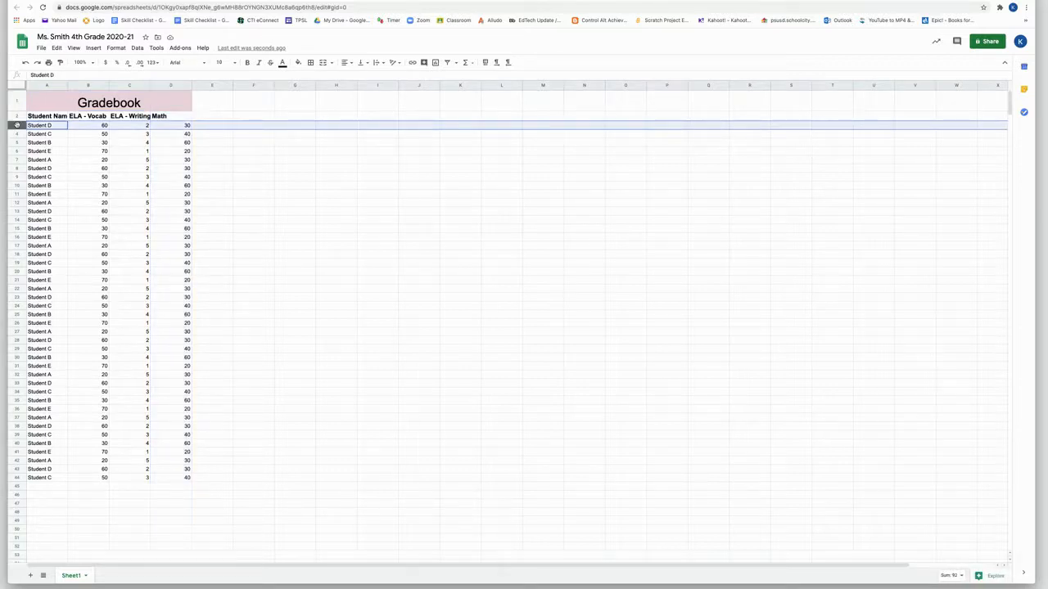
click(93, 48)
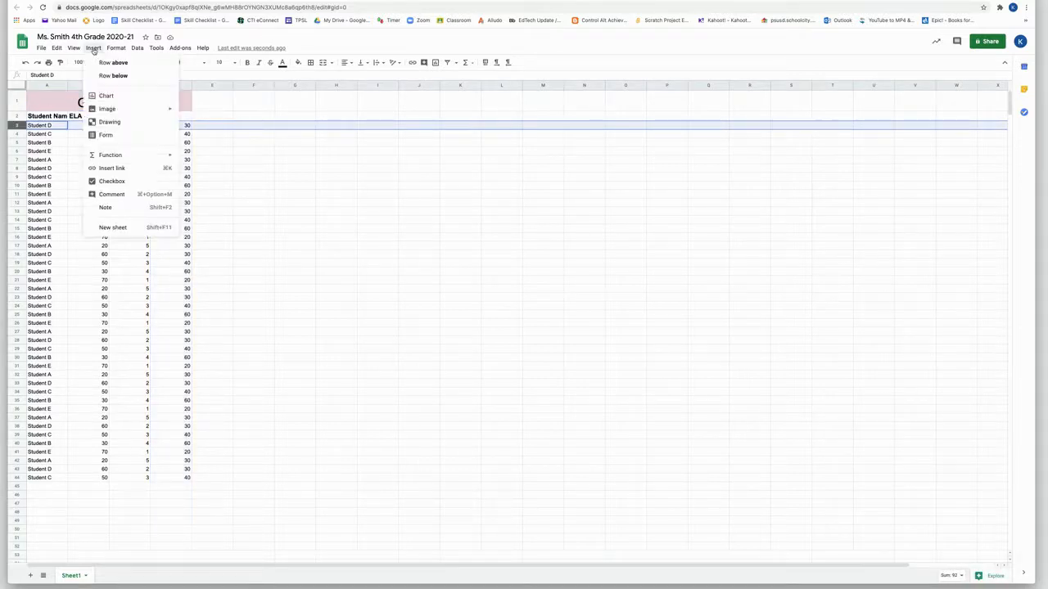
click(103, 75)
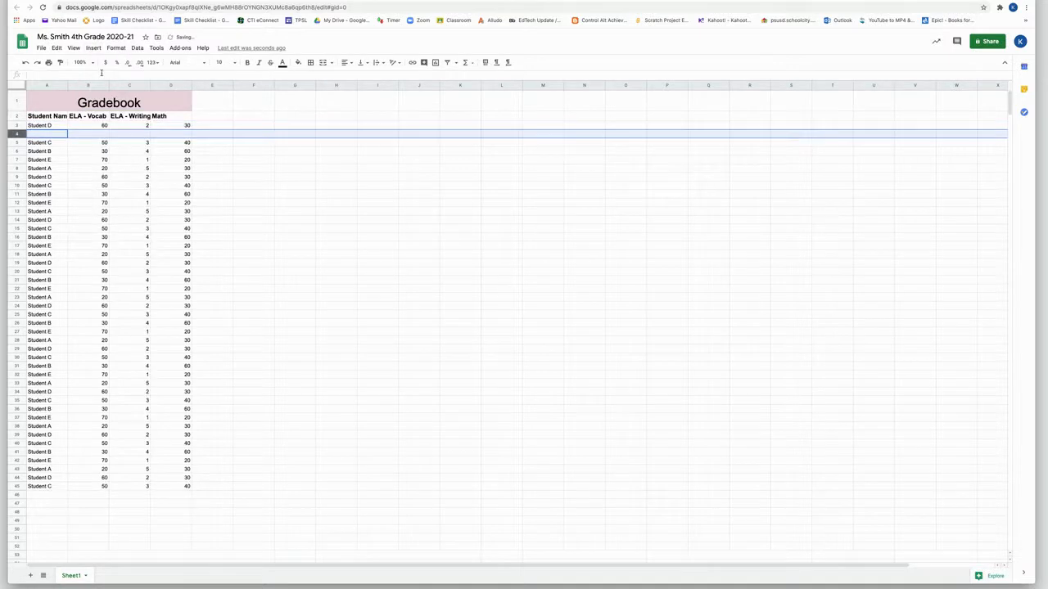
click(25, 63)
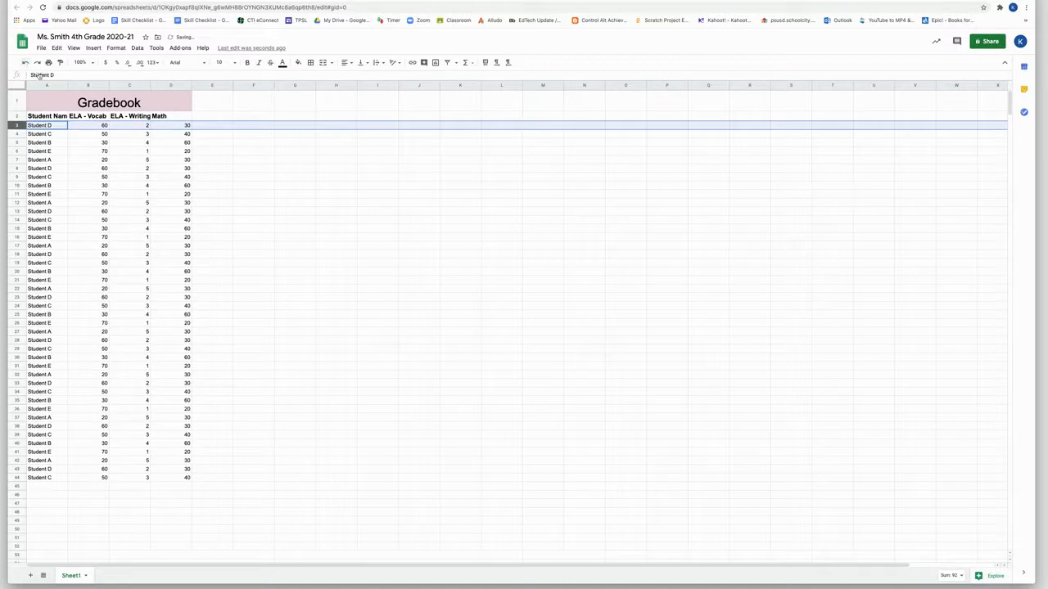
Hide the sheet's gridlines
click(66, 144)
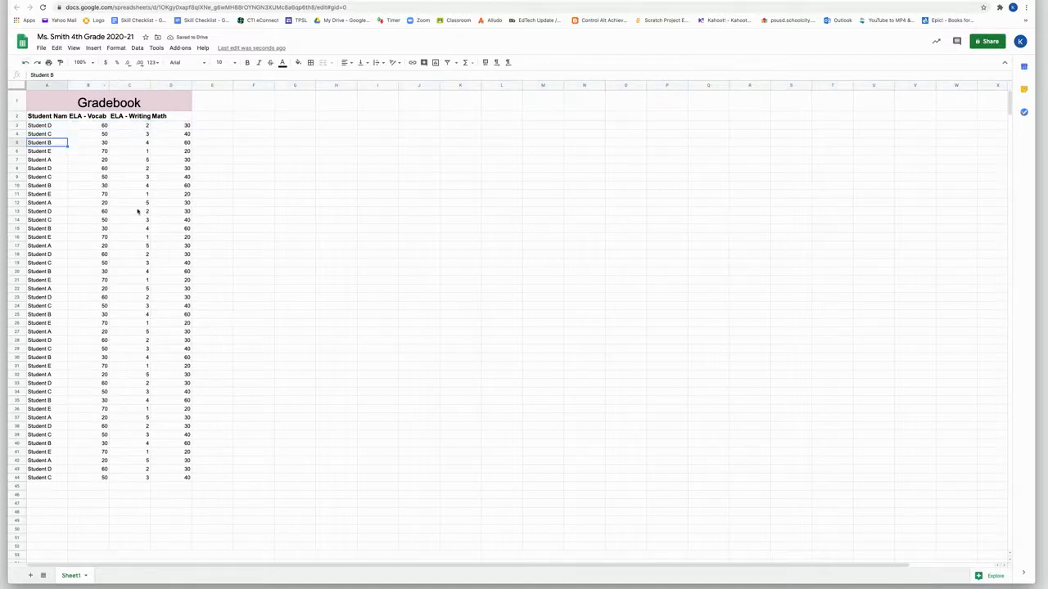
click(73, 48)
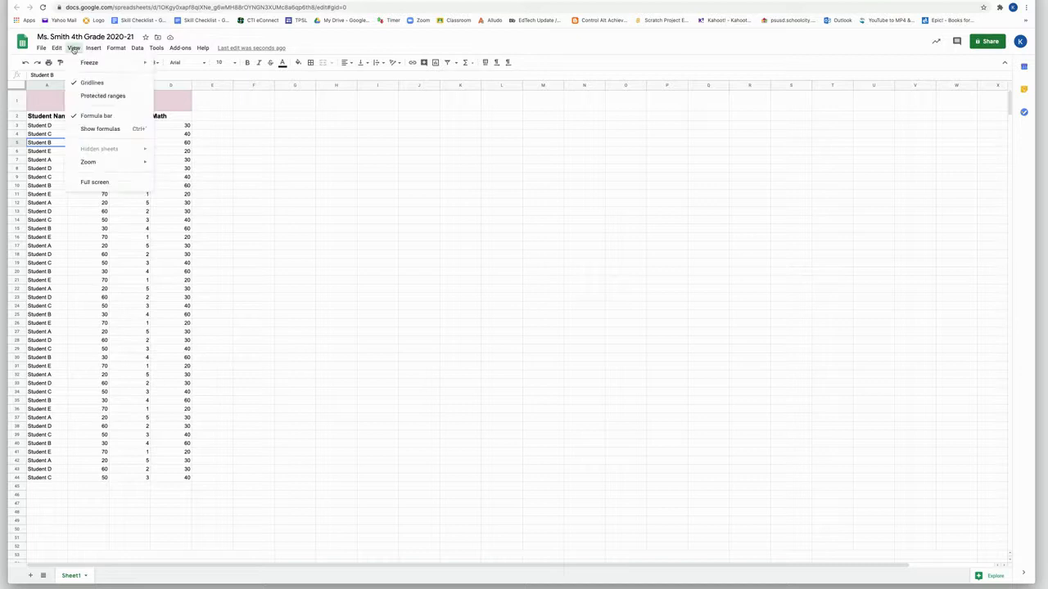
click(82, 83)
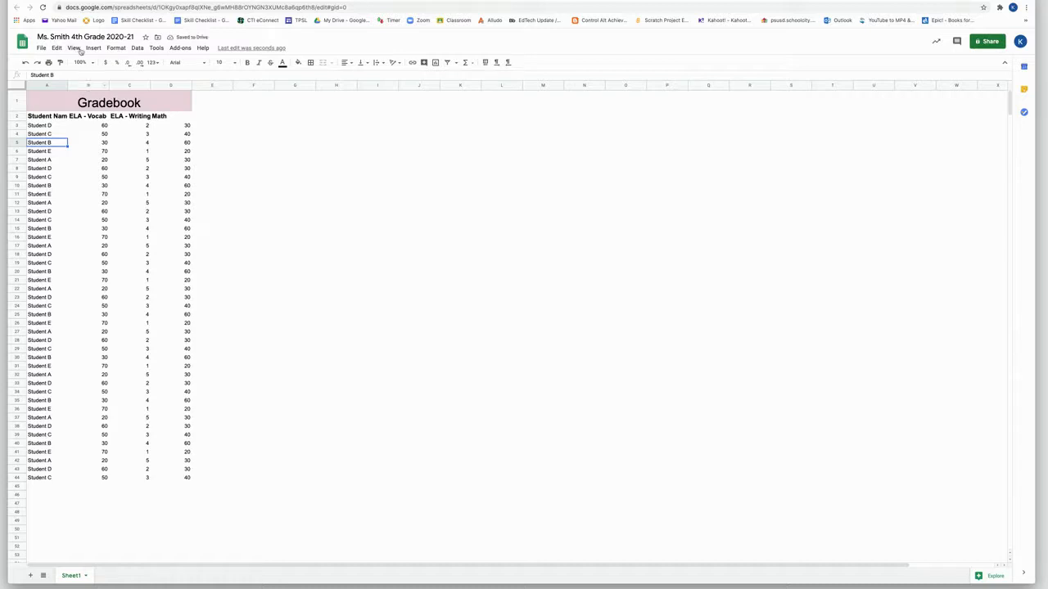
click(74, 49)
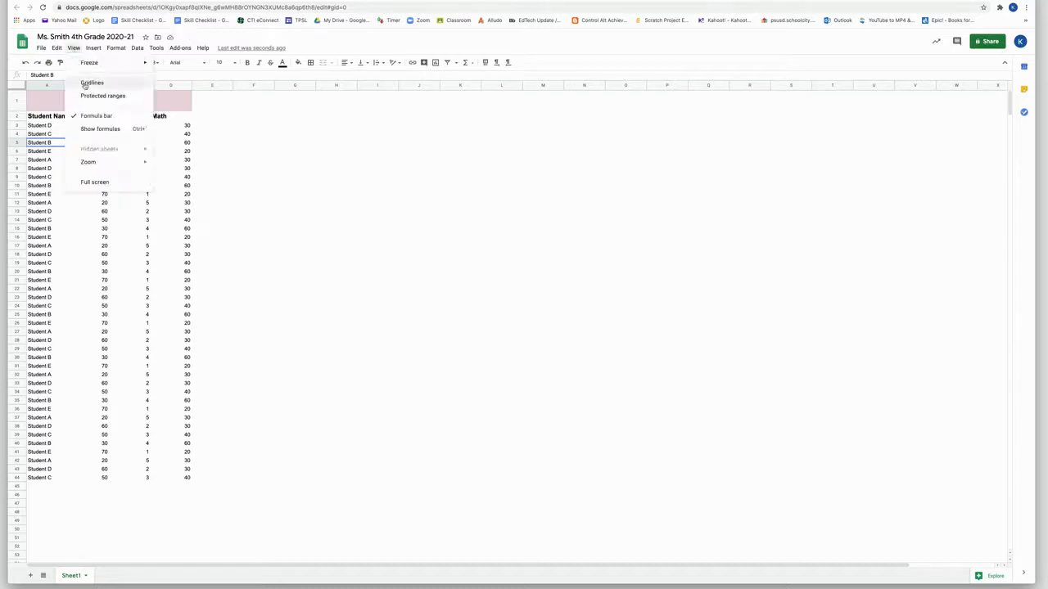
click(61, 196)
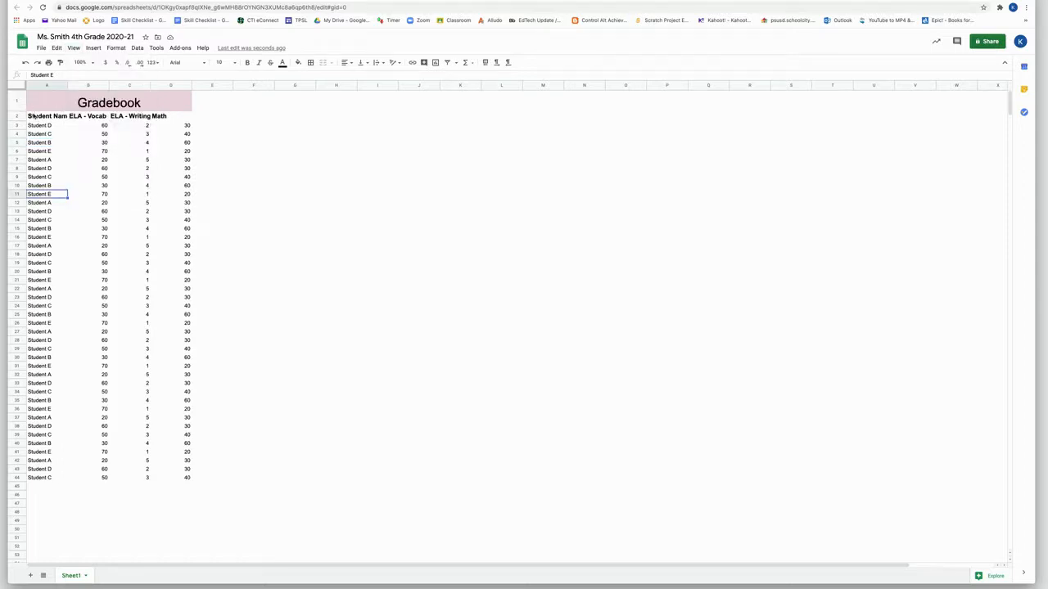
Apply all borders to the table from A2 to D44 with a thicker solid line style
drag(33, 119, 180, 477)
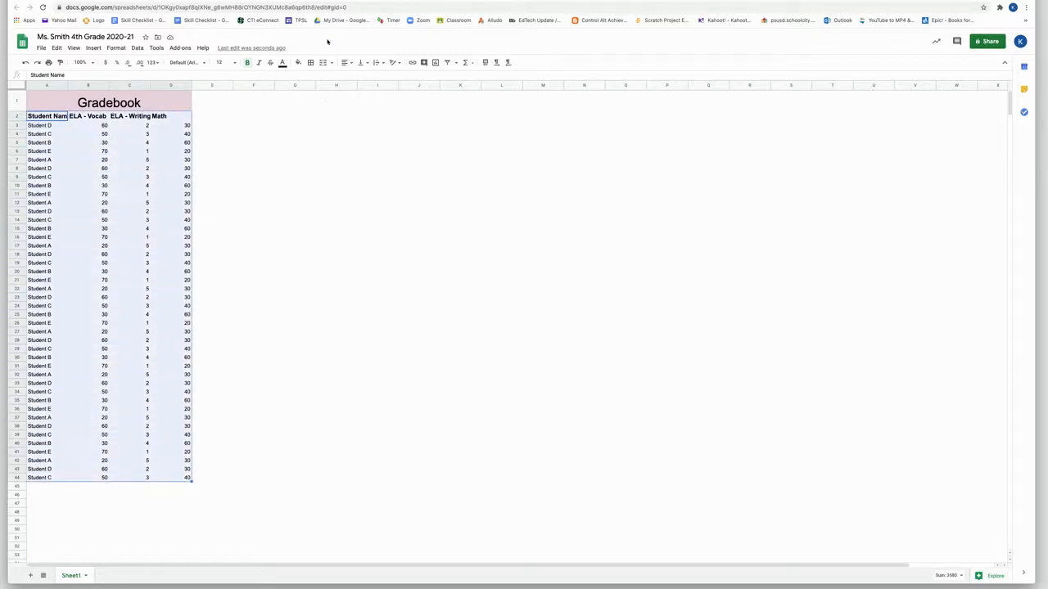
click(311, 63)
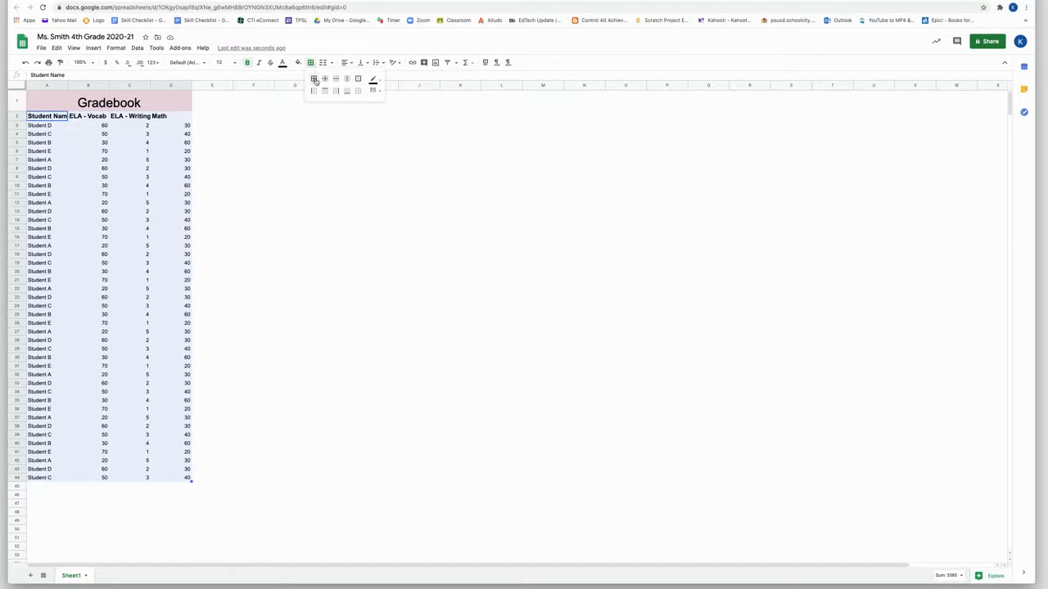
click(315, 79)
click(375, 90)
click(390, 117)
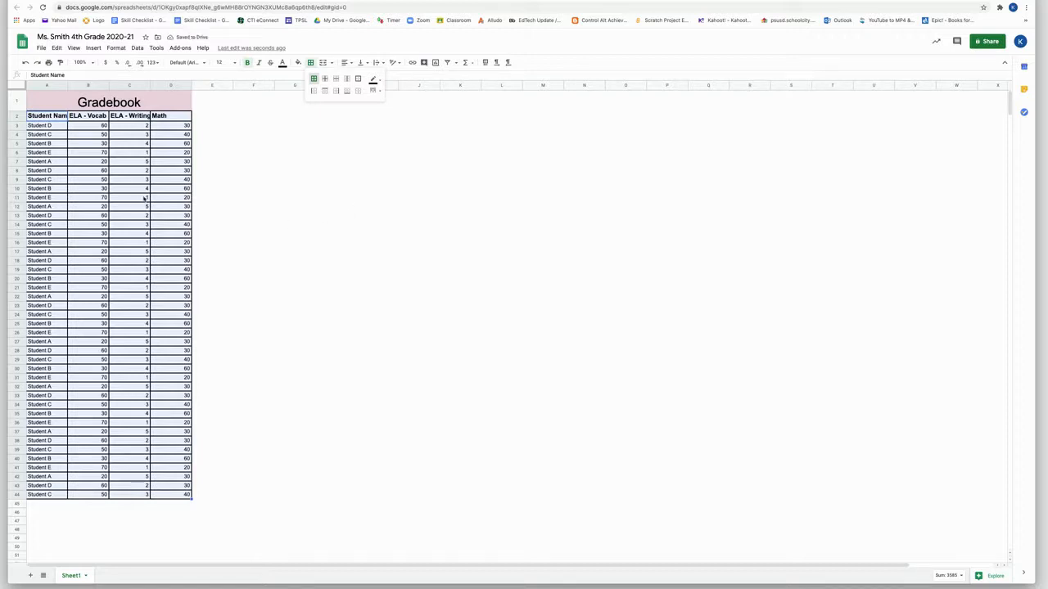
click(90, 170)
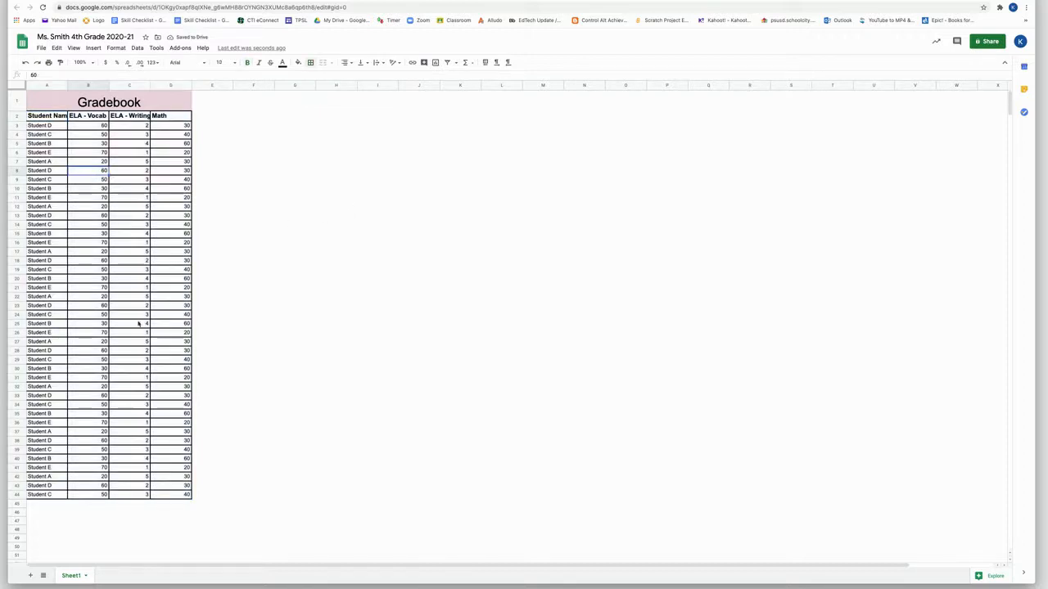
Show the sheet's gridlines again
click(73, 47)
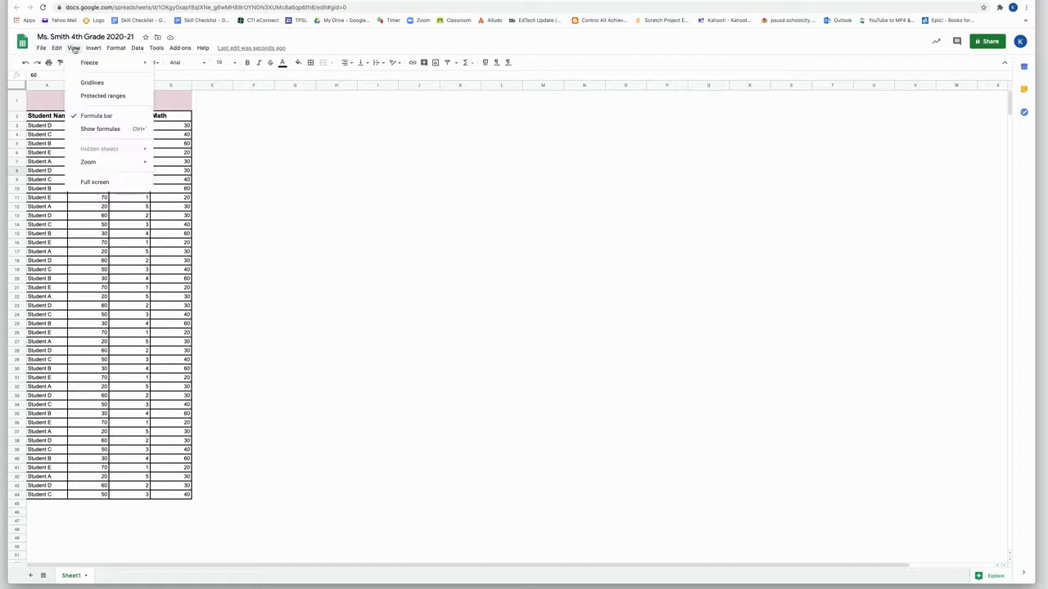
click(90, 82)
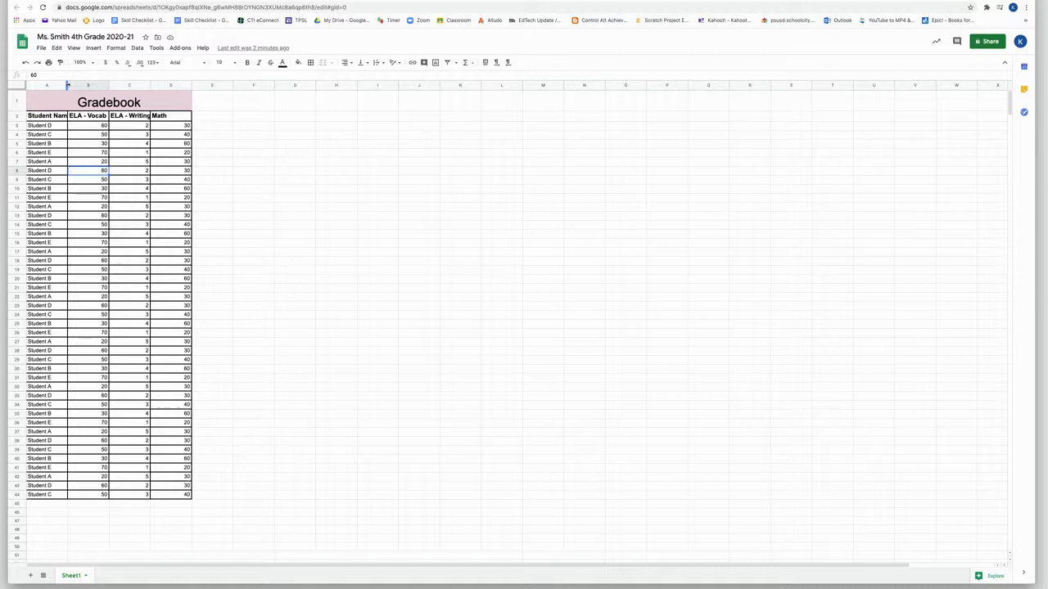
Widen the Student Name column to show its full header and fit the ELA - Vocab, ELA - Writing and Math columns to their content
mouse_move(67, 85)
mouse_down()
mouse_move(84, 85)
mouse_move(73, 85)
mouse_up()
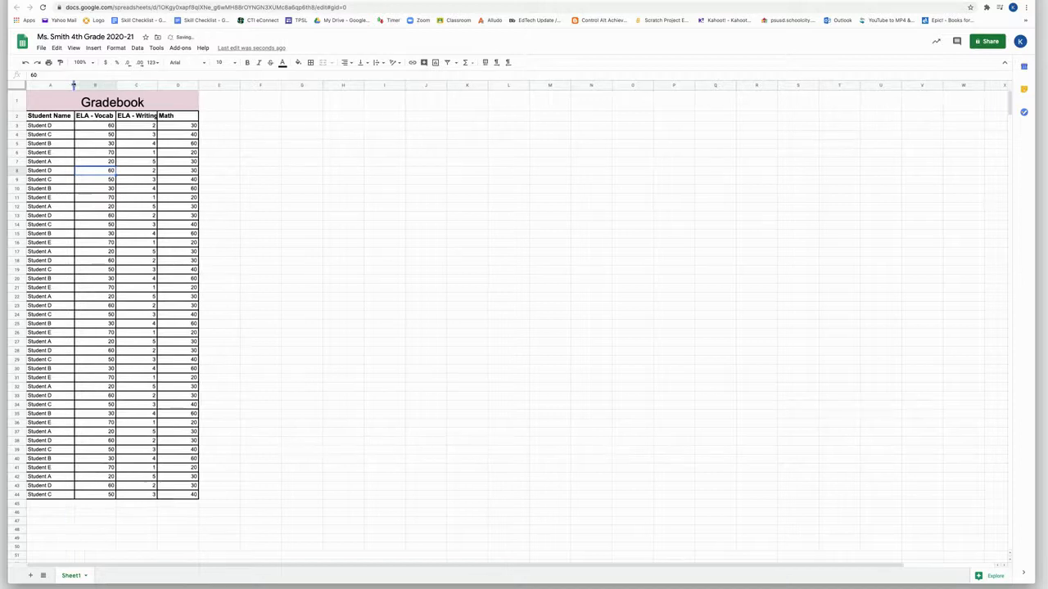
double_click(115, 85)
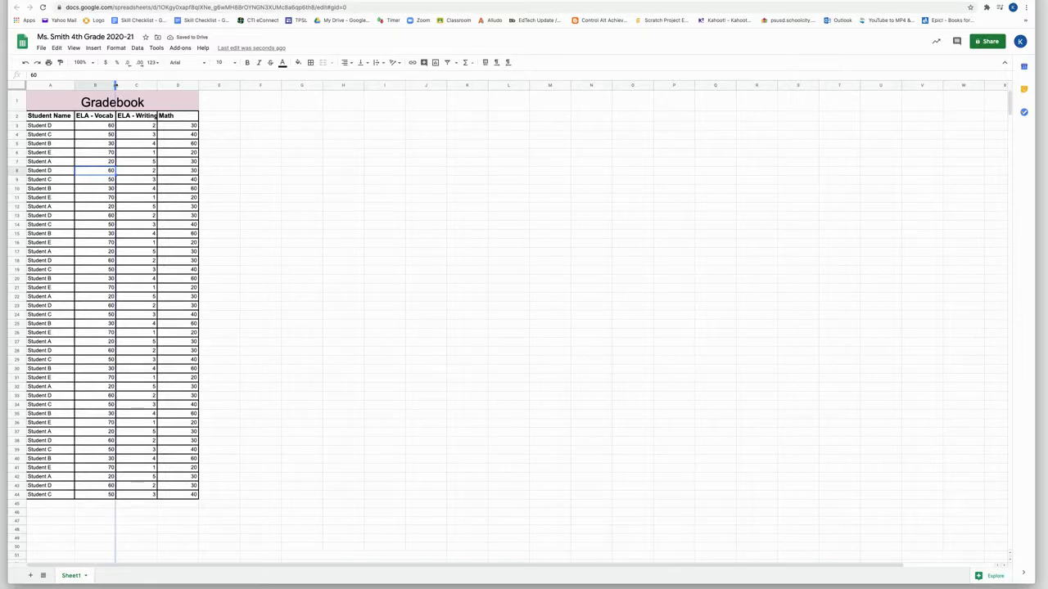
double_click(157, 85)
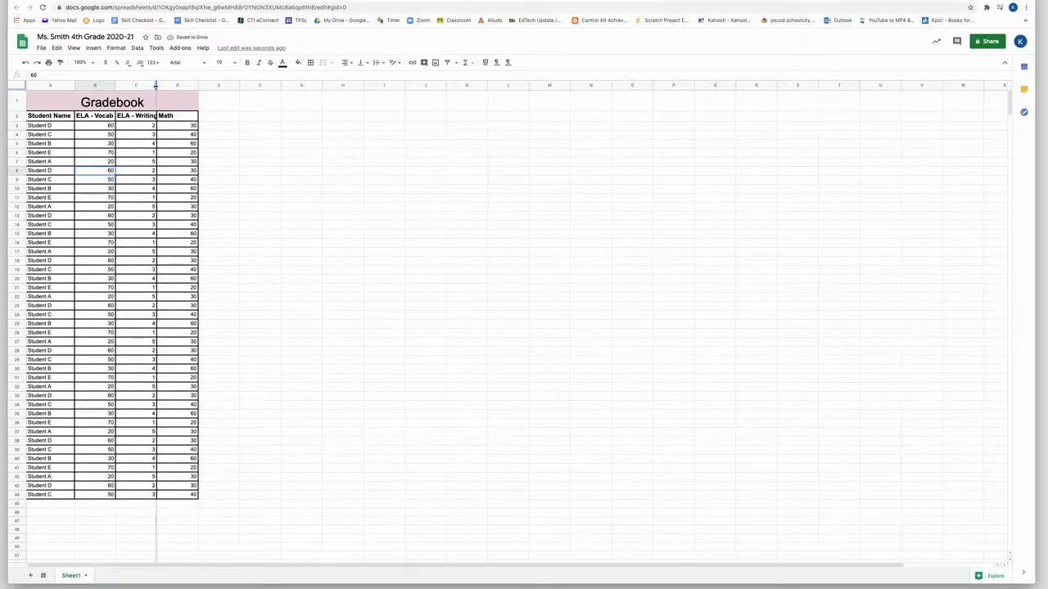
double_click(200, 85)
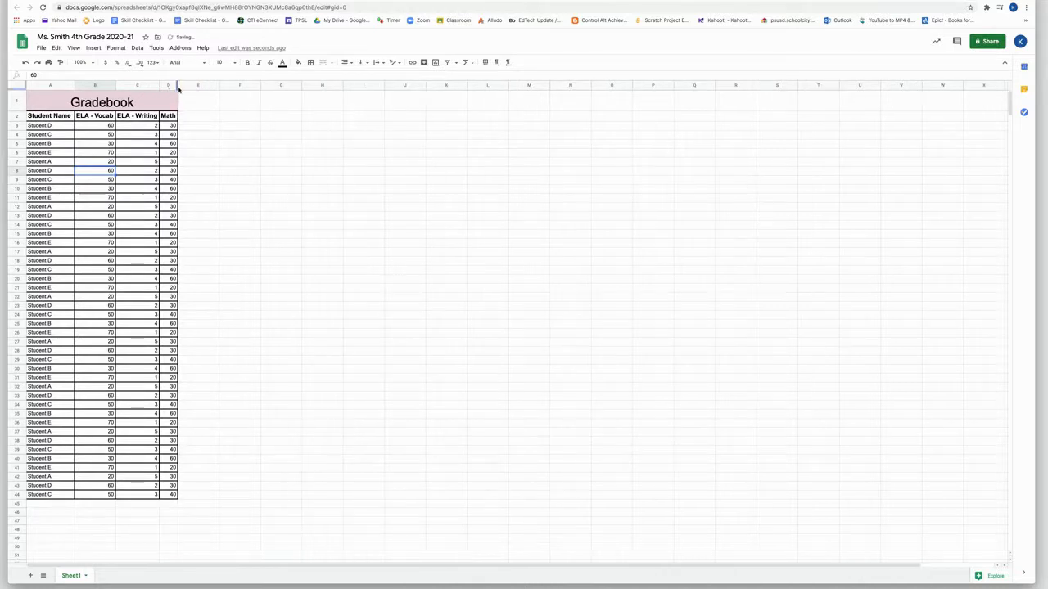
Widen the Math column slightly beyond its fitted width
click(180, 85)
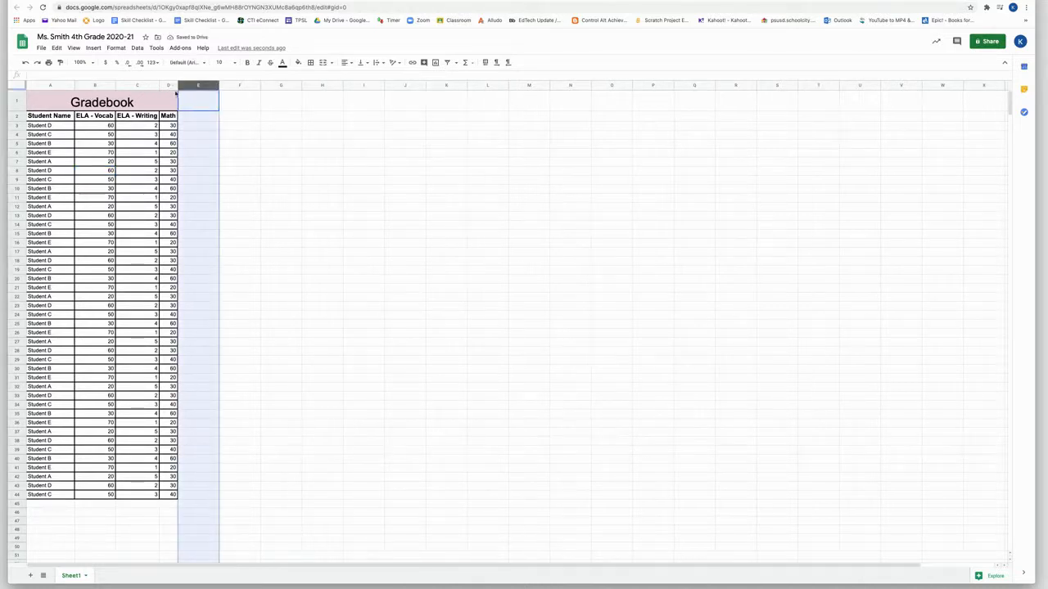
click(192, 104)
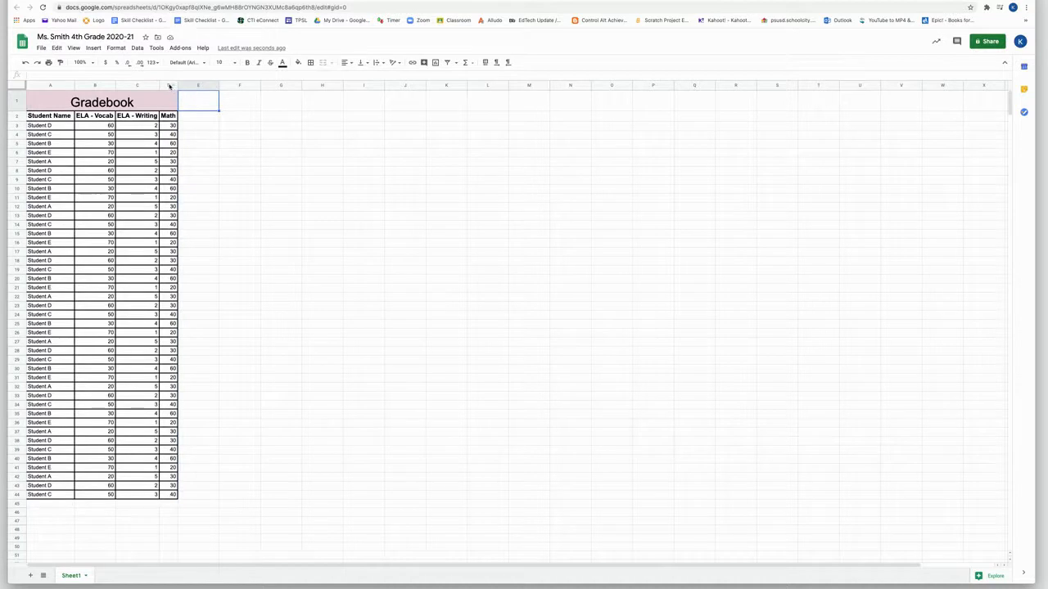
click(168, 85)
drag(177, 85, 187, 85)
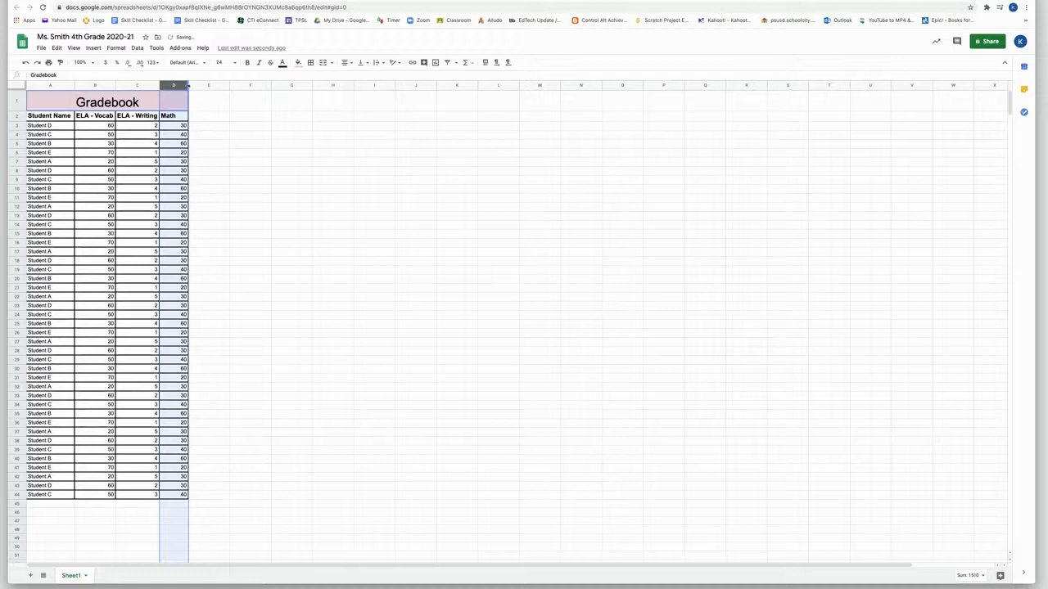
click(175, 505)
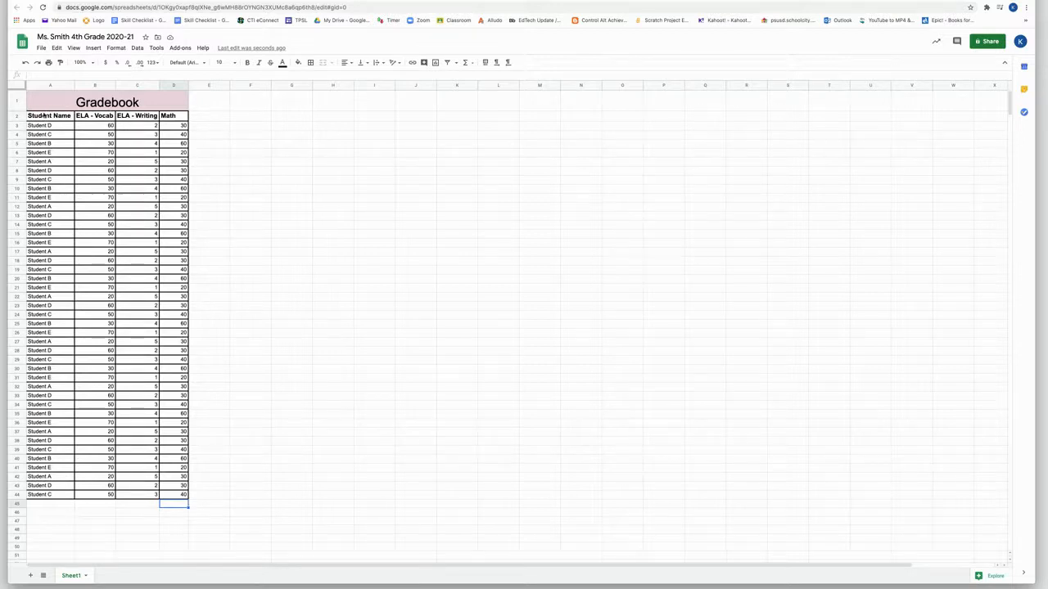
Freeze the top 2 rows holding the Gradebook title and the column headers
drag(18, 103, 18, 114)
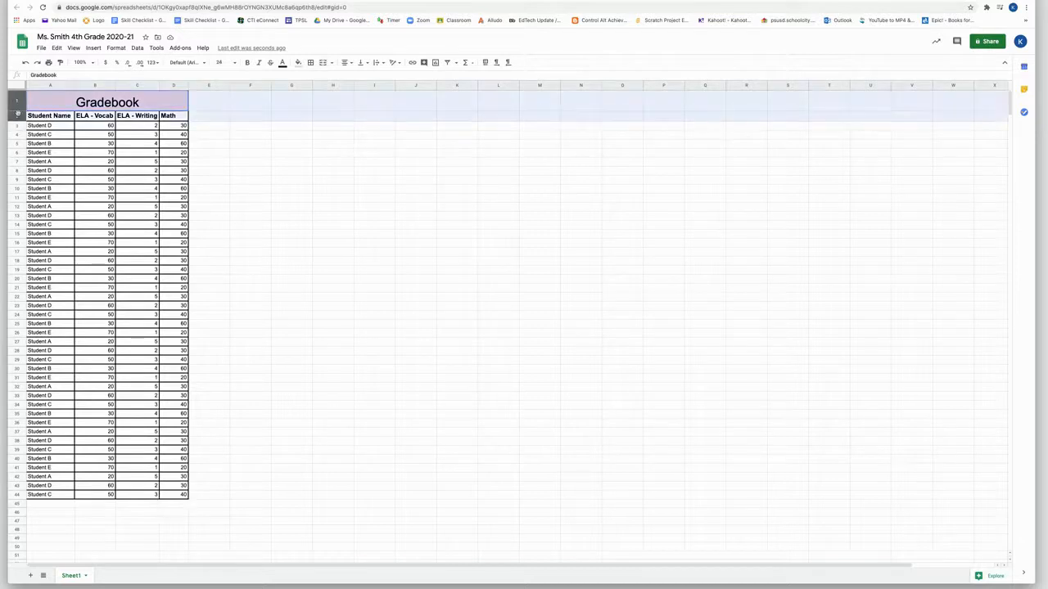
click(74, 48)
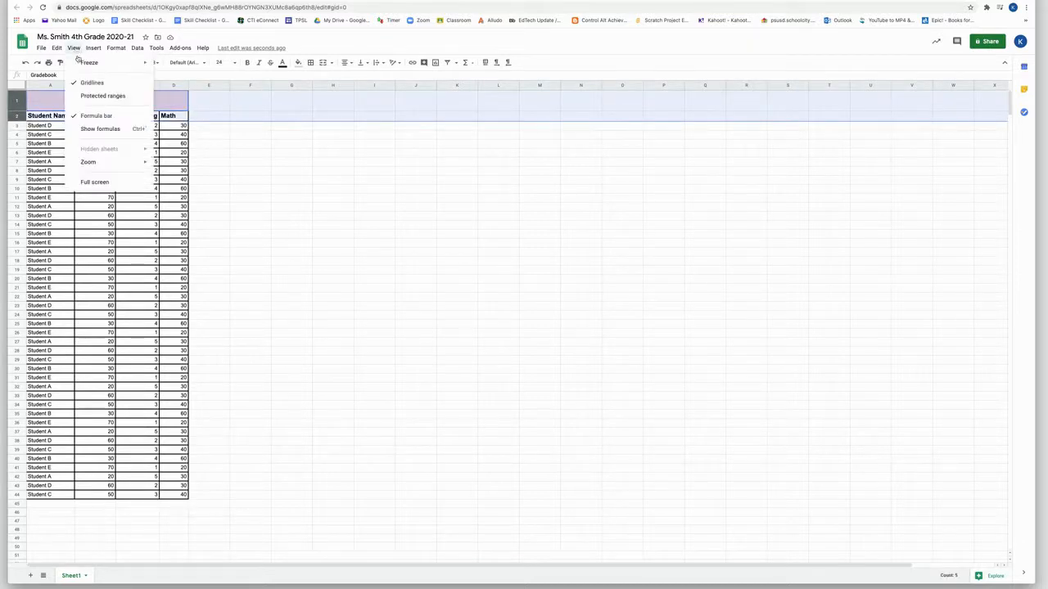
mouse_move(99, 63)
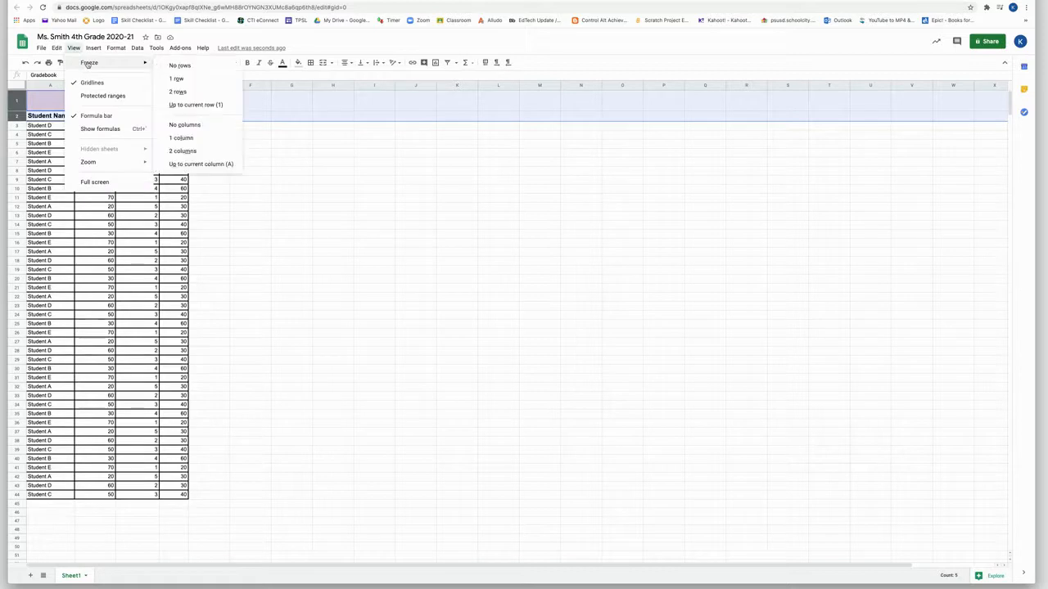
click(186, 95)
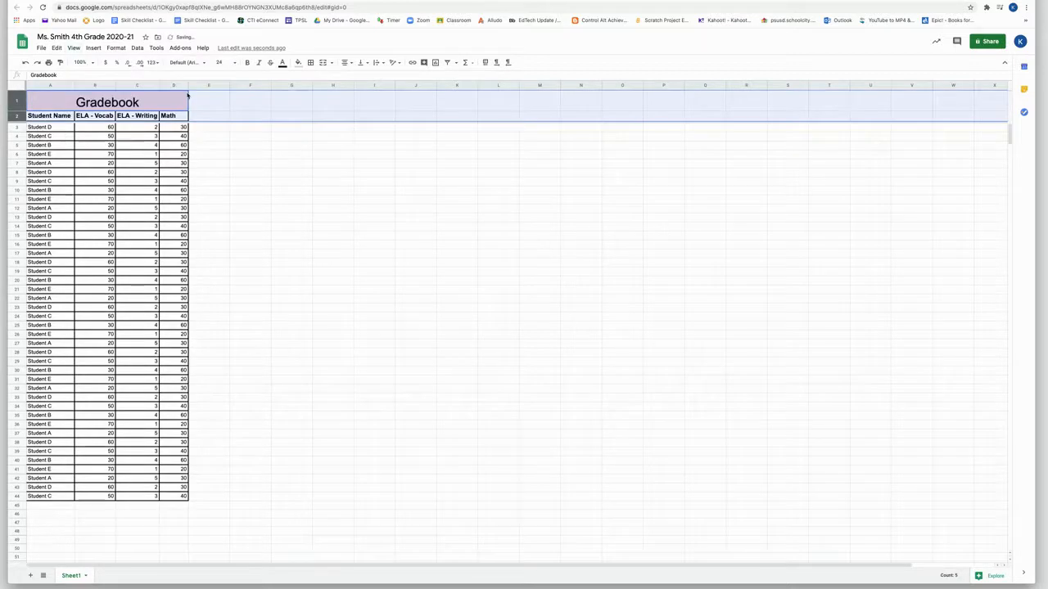
Move down column A past the last student and back up to the title to check the frozen rows
click(41, 192)
key(Down)
key(Down)
key(Down)
key(Down)
key(Down)
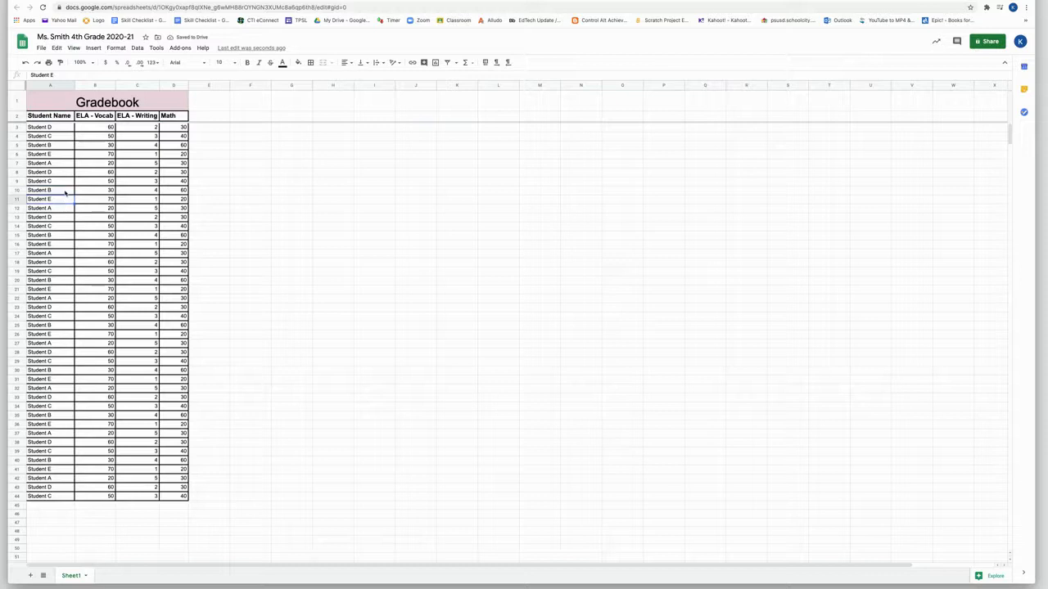
key(Down)
key(Down)
key(Down)
key(Down)
key(Down)
key(Down)
key(Down)
key(Down)
key(Down)
key(Down)
key(Down)
key(Down)
key(Down)
key(Down)
key(Down)
key(Down)
key(Down)
key(Down)
key(Down)
key(Down)
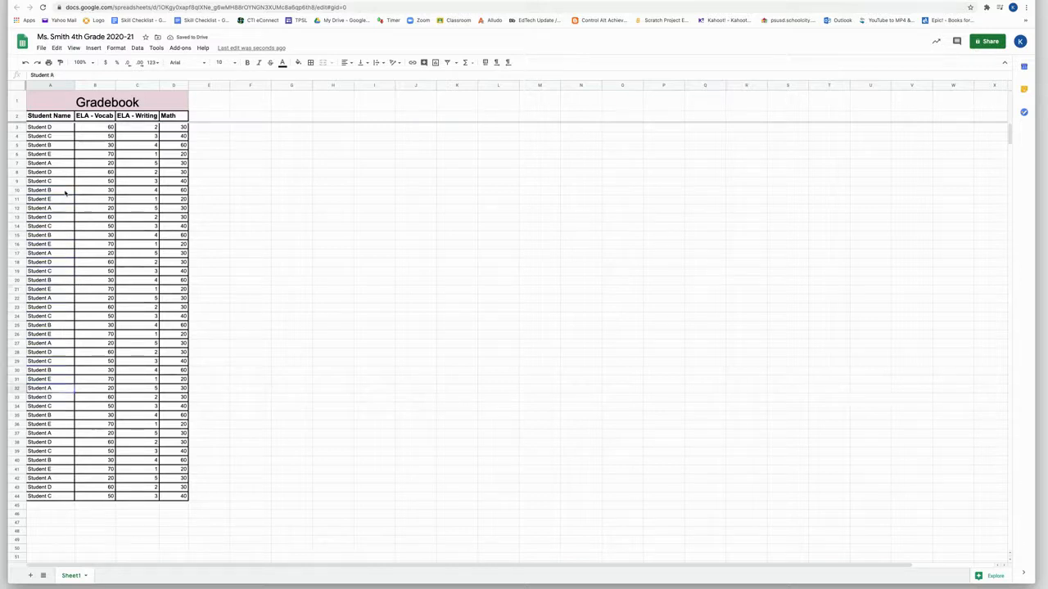
key(Down)
key(Down)
key(Down)
key(Down)
key(Down)
key(Down)
key(Down)
key(Down)
key(Down)
key(Down)
key(Down)
key(Down)
key(Down)
key(Down)
key(Down)
key(Down)
key(Down)
key(Down)
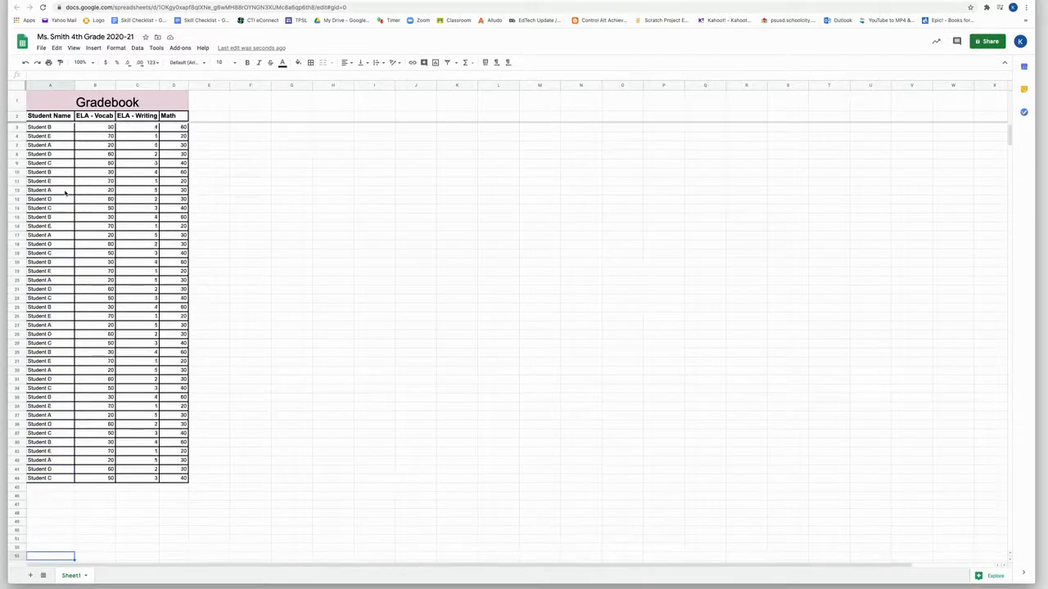
key(Down)
key(Down)
key(Down)
key(Down)
key(Down)
key(Down)
key(Down)
key(Down)
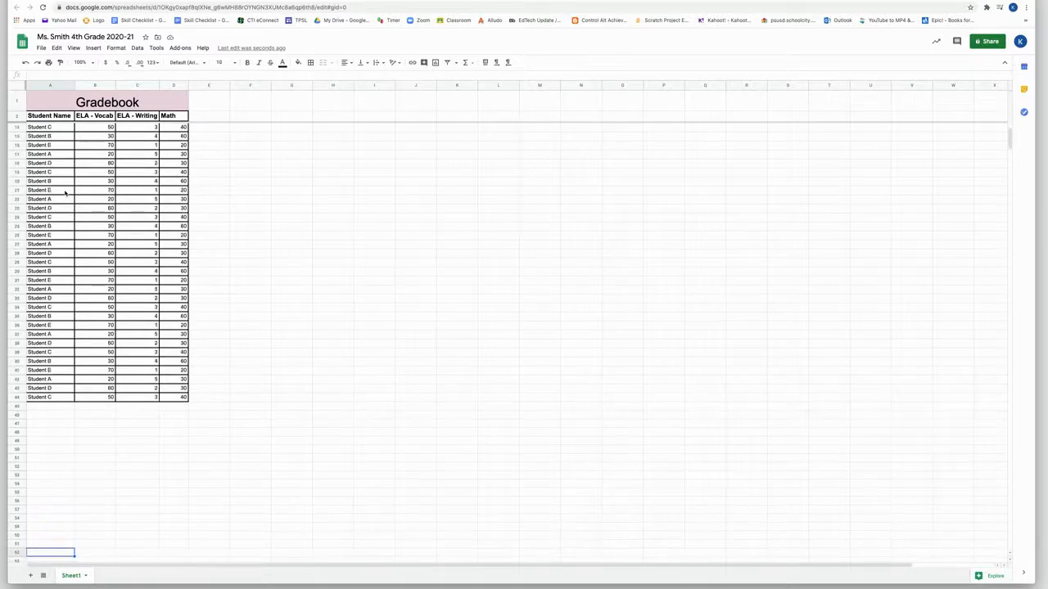
key(Down)
key(Down)
key(Down)
key(Down)
key(Down)
key(Down)
key(Down)
key(Down)
key(Down)
key(Down)
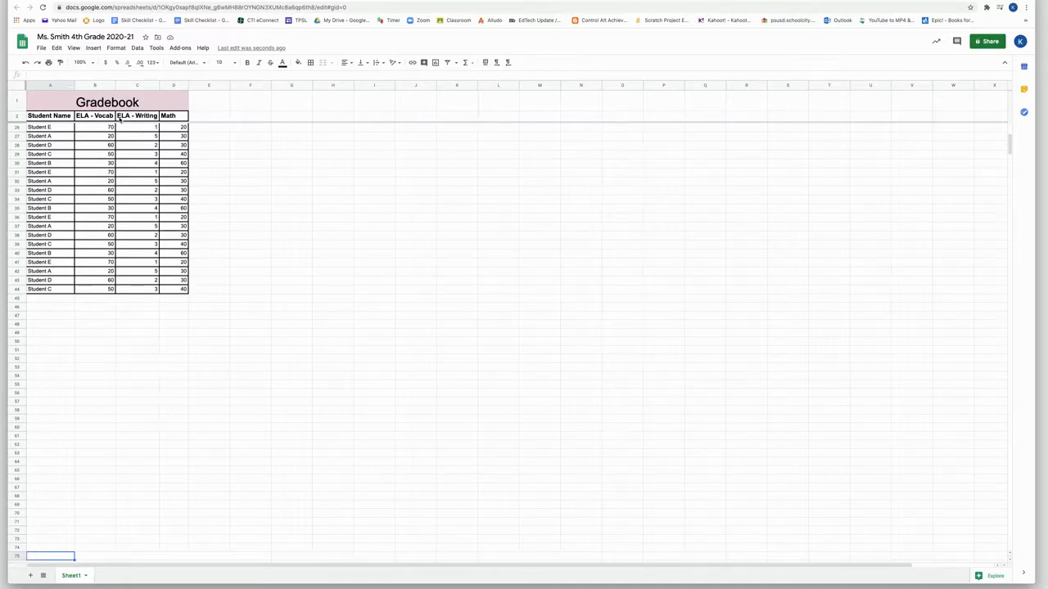
key(Up)
key(Up)
key(Up)
key(Up)
key(Up)
key(Up)
key(Up)
key(Up)
key(Up)
key(Up)
key(Up)
key(Up)
key(Up)
key(Up)
key(Up)
key(Up)
key(Up)
key(Up)
key(Up)
key(Up)
key(Up)
key(Up)
key(Up)
key(Up)
key(Up)
key(Up)
key(Up)
key(Up)
key(Up)
key(Up)
key(Up)
key(Up)
key(Up)
key(Up)
key(Up)
key(Up)
key(Up)
key(Up)
key(Up)
key(Up)
key(Up)
key(Up)
key(Up)
key(Up)
key(Up)
key(Up)
key(Up)
key(Up)
key(Up)
key(Up)
key(Up)
key(Up)
key(Up)
key(Up)
key(Up)
key(Up)
key(Up)
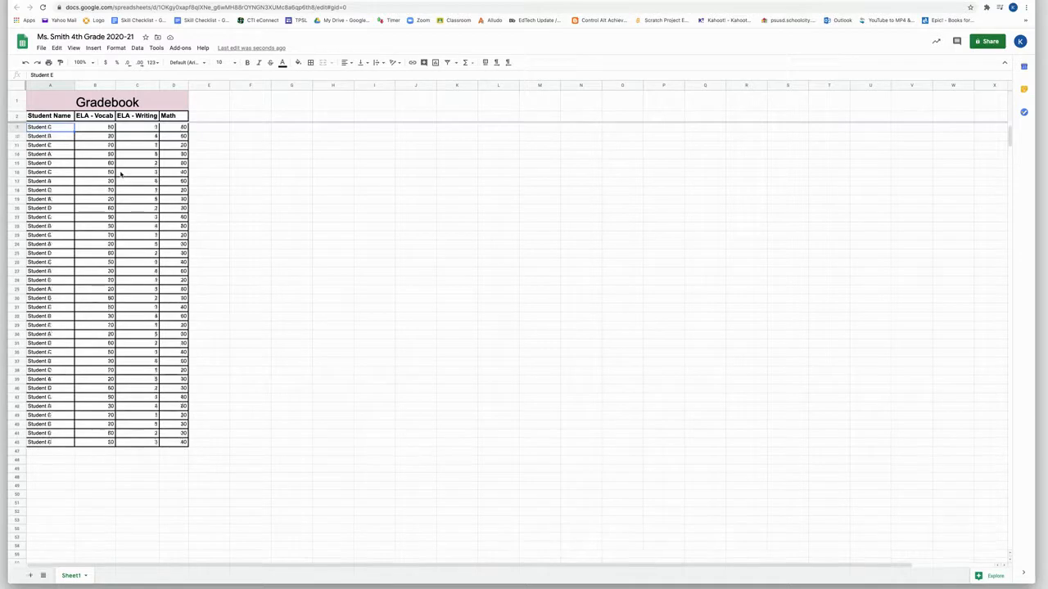
key(Up)
key(Up)
key(Up)
key(Up)
key(Up)
key(Up)
key(Up)
key(Up)
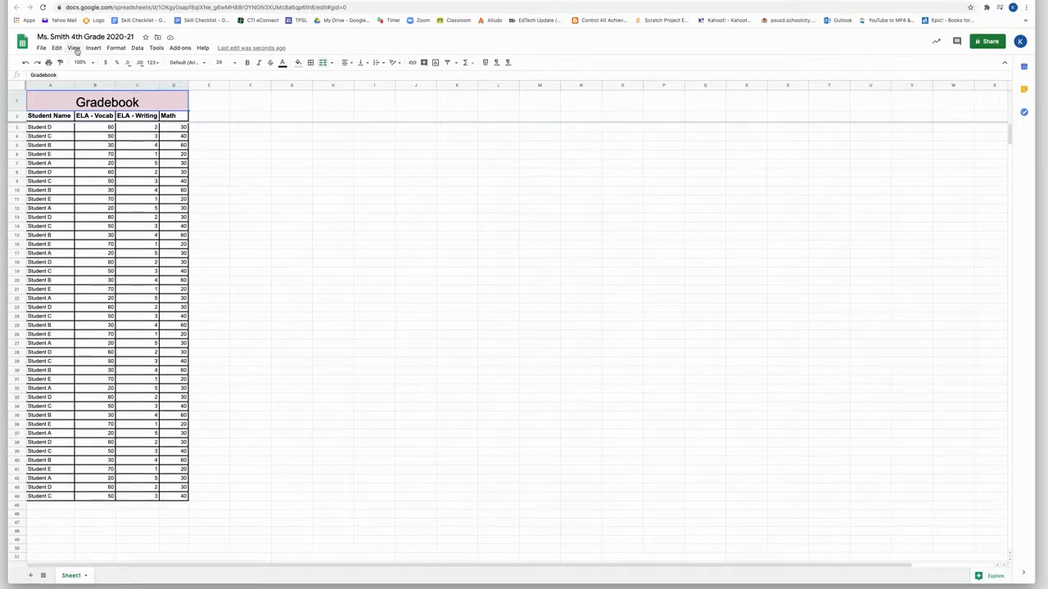
Unfreeze the Gradebook title and column header rows so that no rows are frozen
click(74, 49)
mouse_move(104, 65)
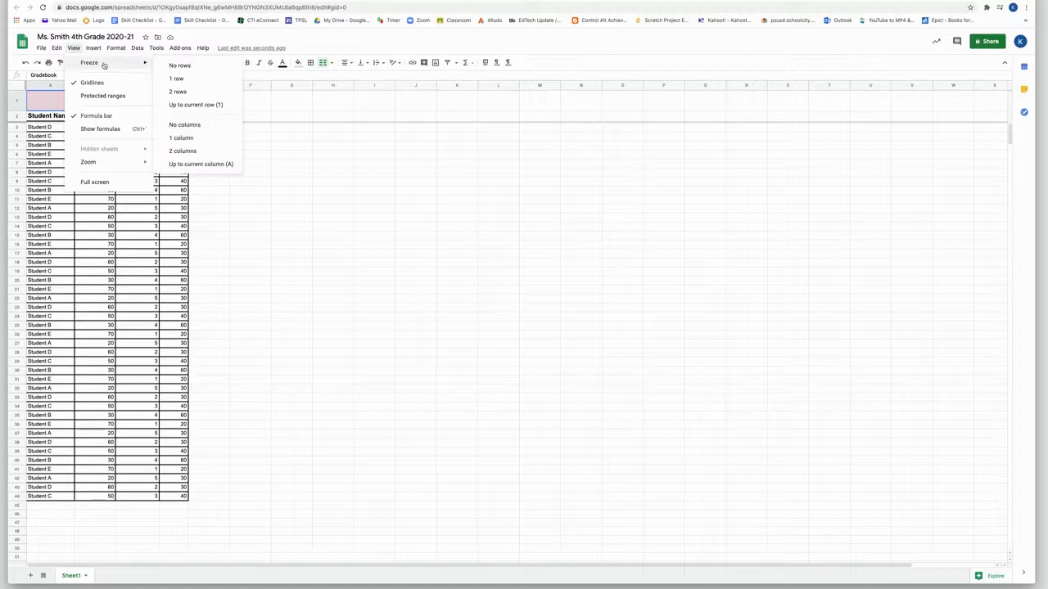
click(179, 66)
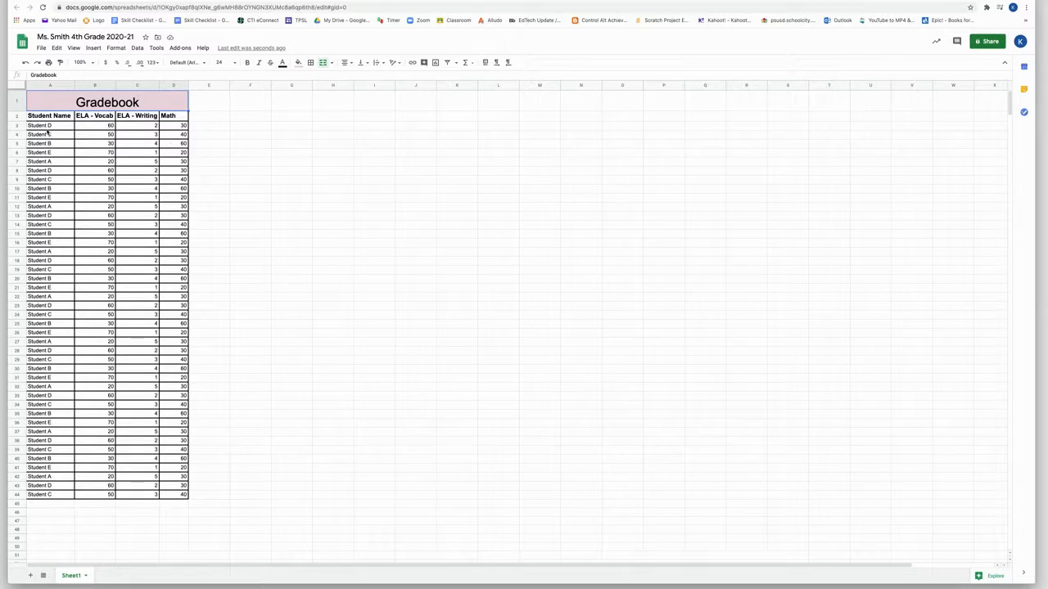
Sort the student rows in range A3 to D44 by column A from A to Z
drag(41, 125, 177, 497)
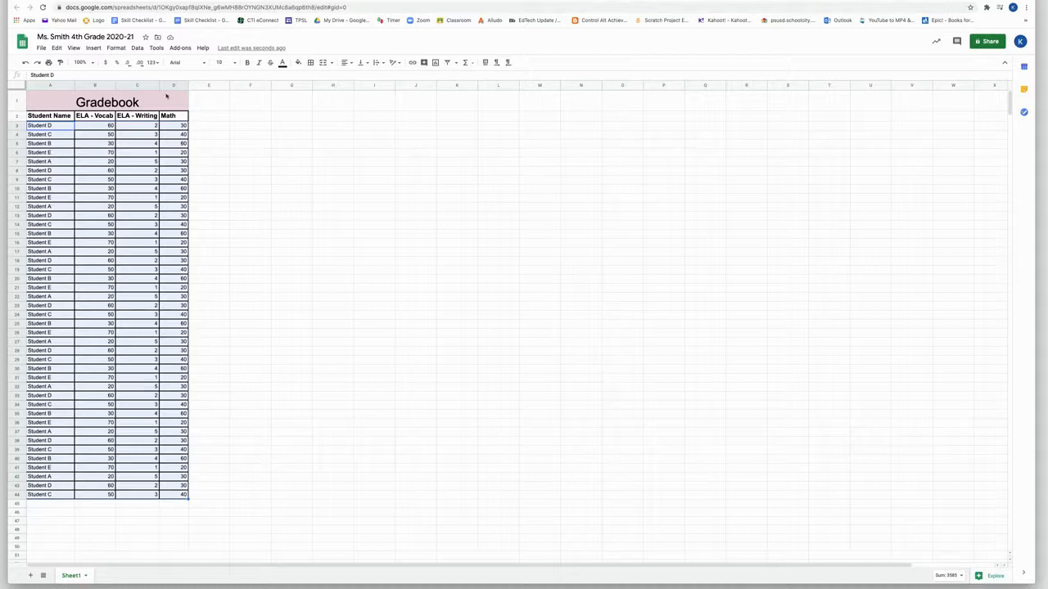
click(137, 48)
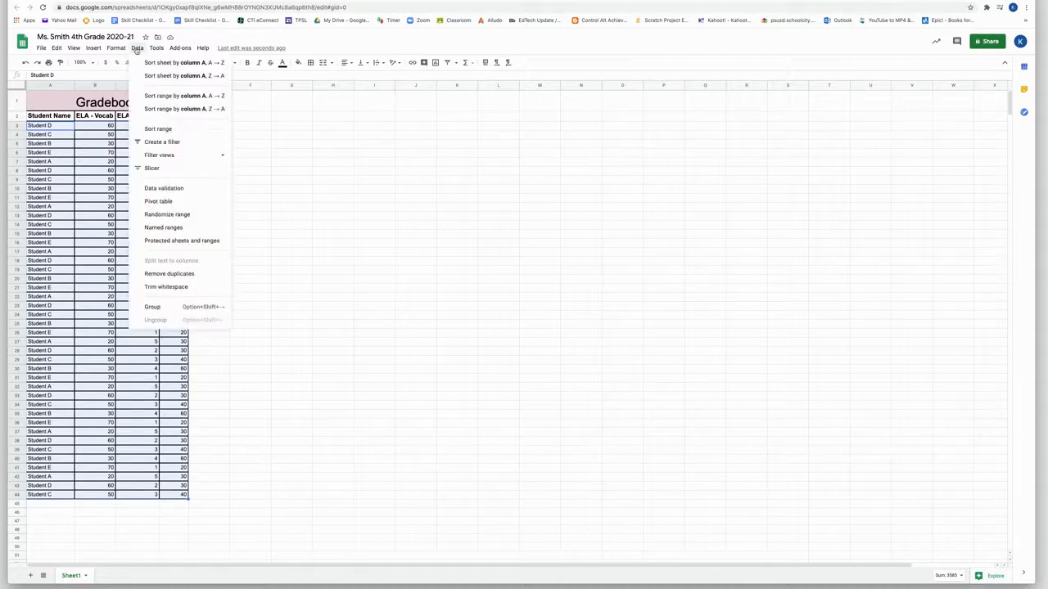
click(157, 130)
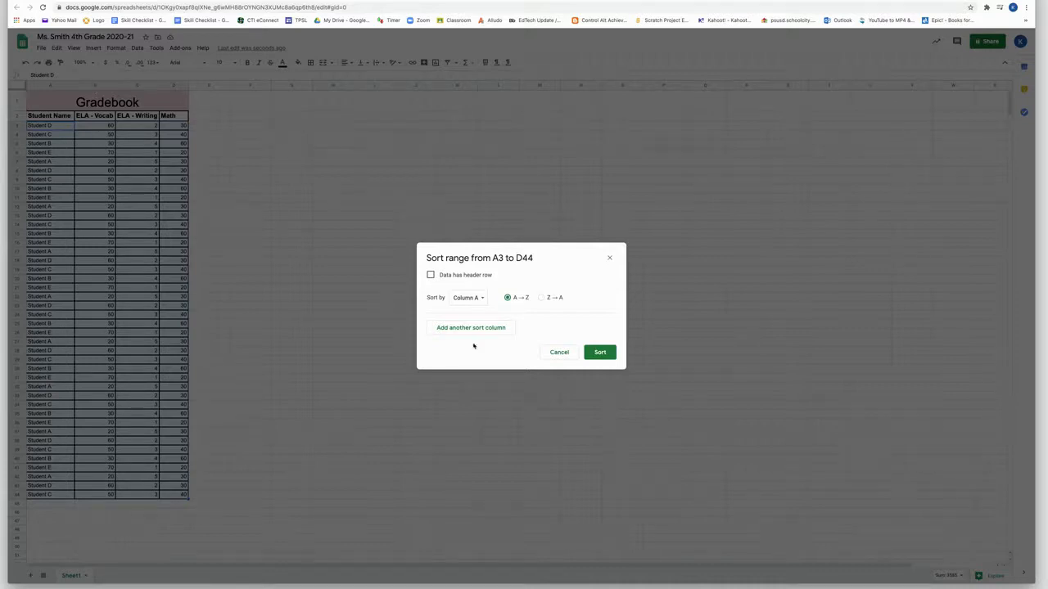
click(479, 300)
click(602, 355)
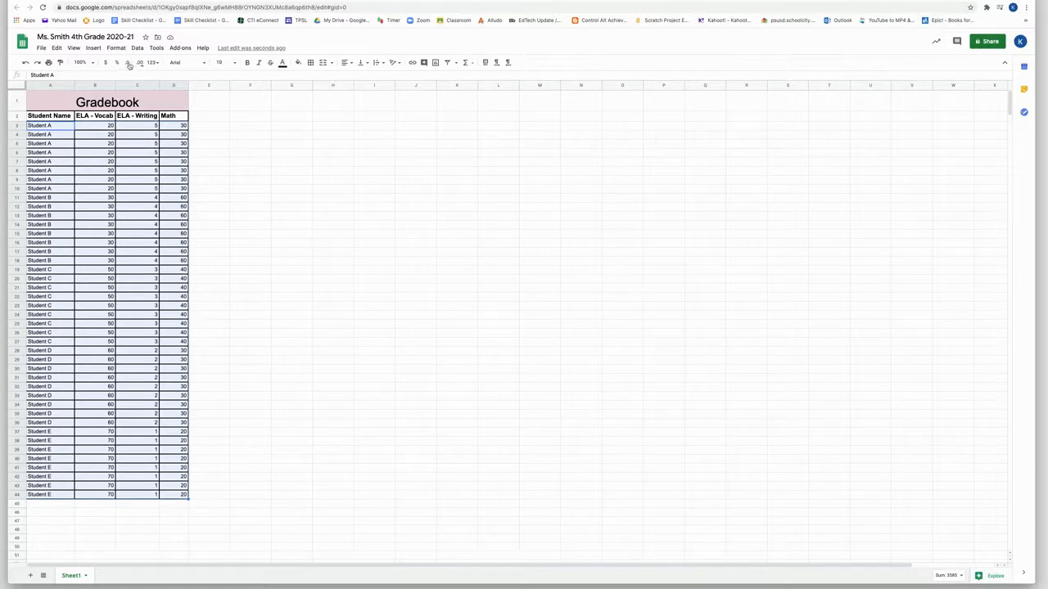
Sort the range A3 to D44 once more in A to Z order, picking the column to sort by
right_click(123, 145)
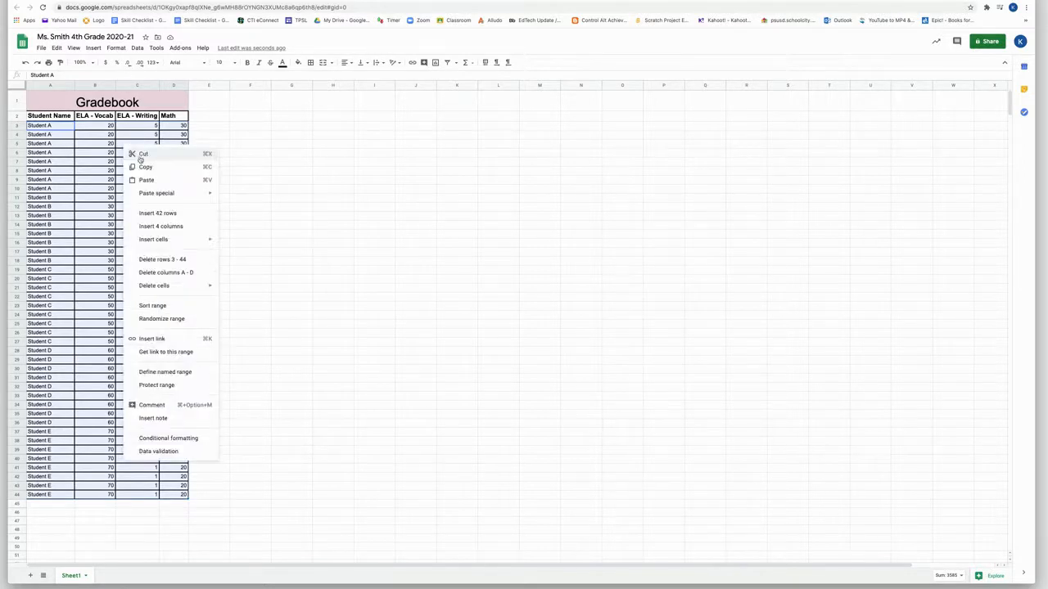
click(162, 305)
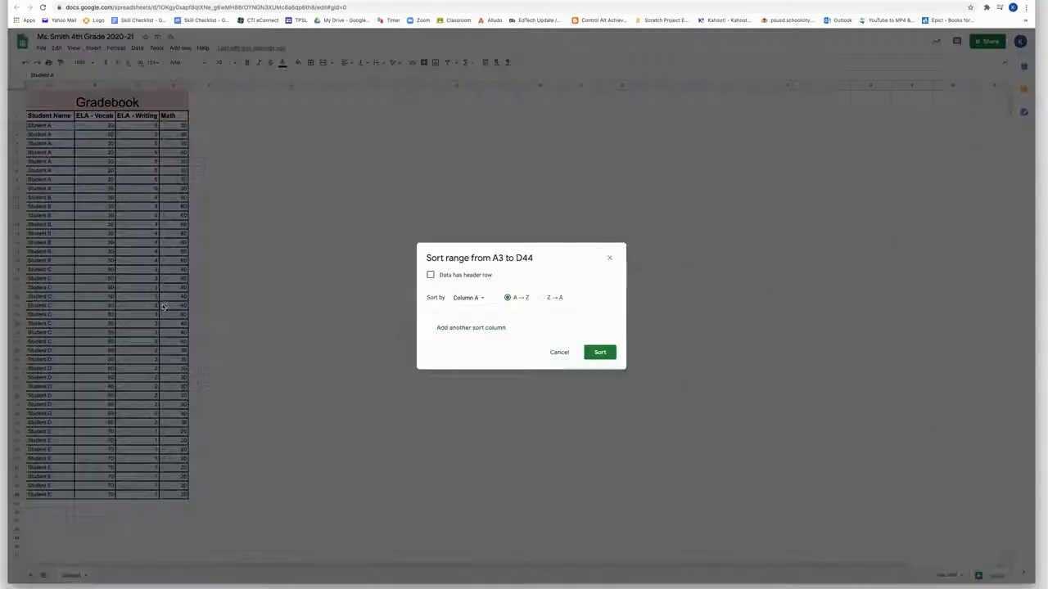
click(480, 298)
click(483, 325)
click(602, 353)
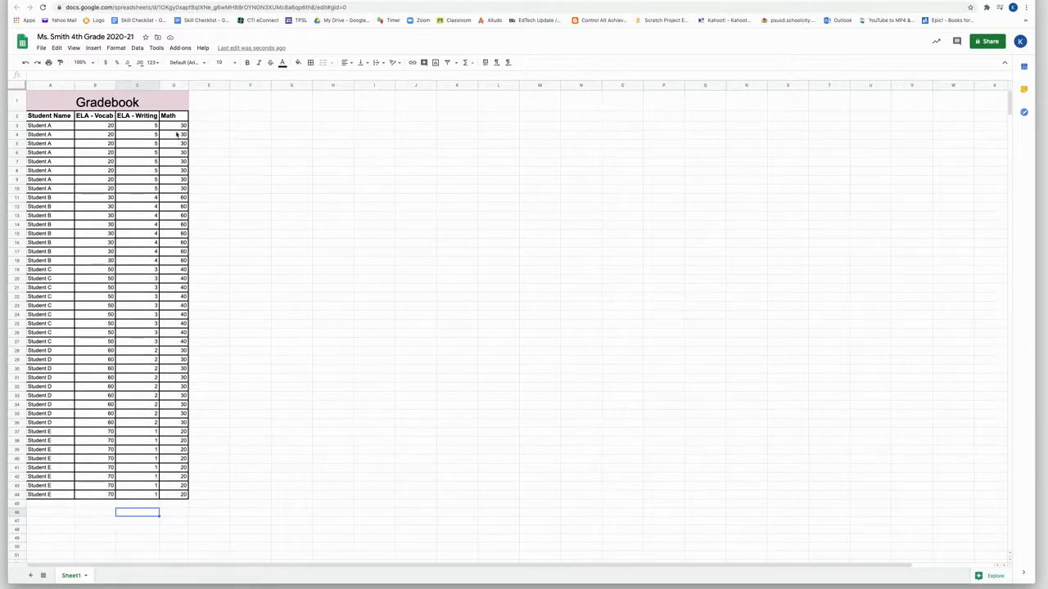
Calculate the average of the Math scores D3:D44 in cell D46 with the AVERAGE function
click(179, 514)
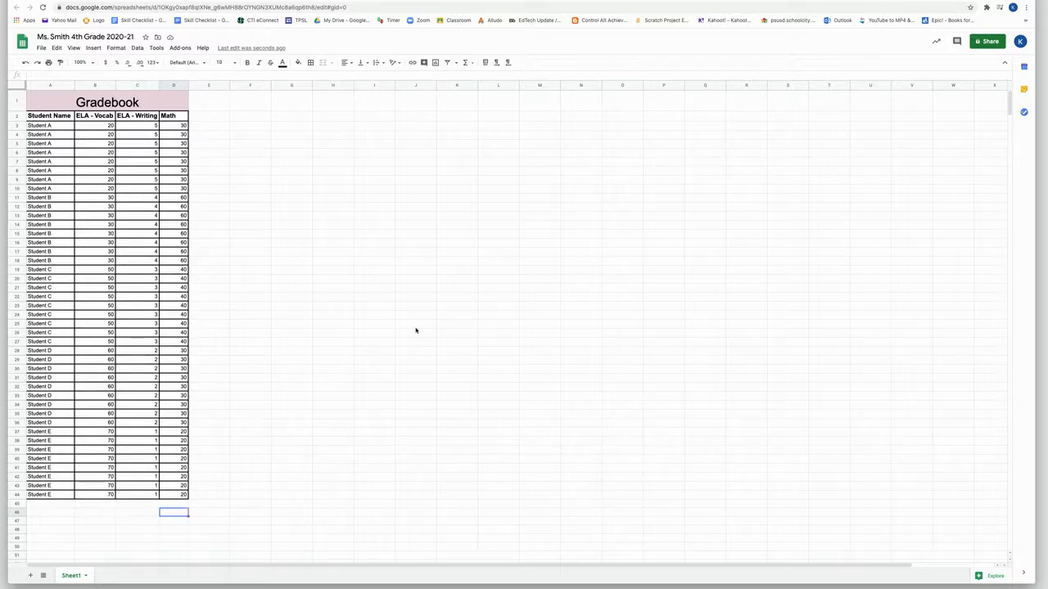
click(472, 65)
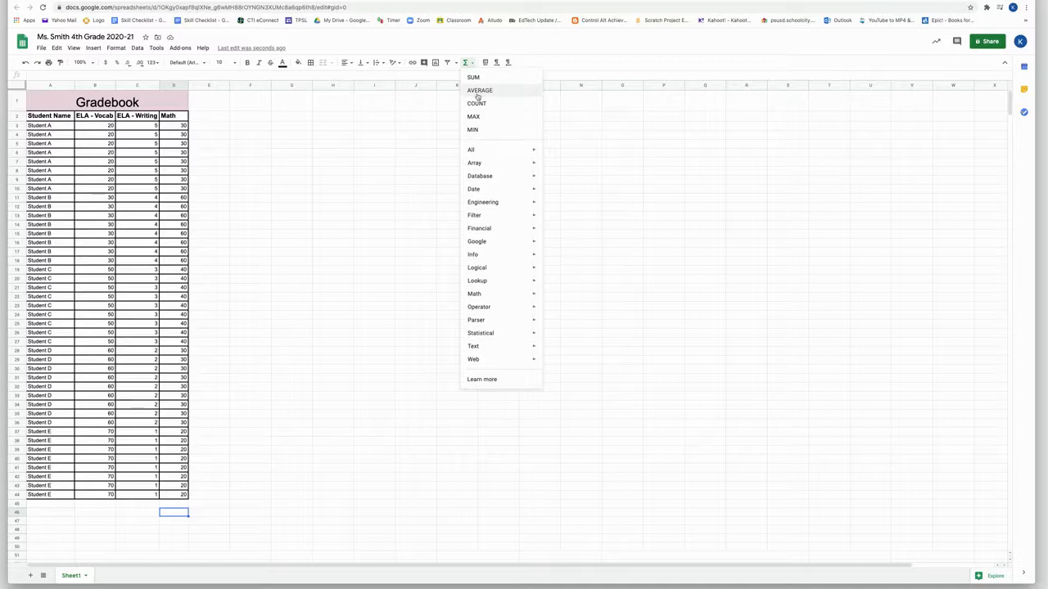
click(478, 91)
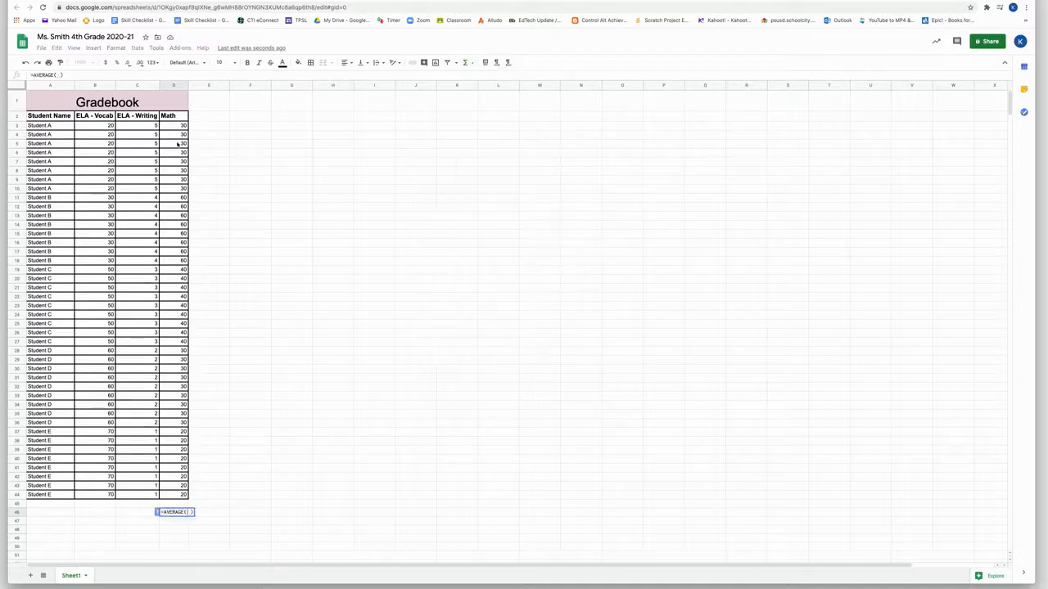
drag(175, 127, 169, 494)
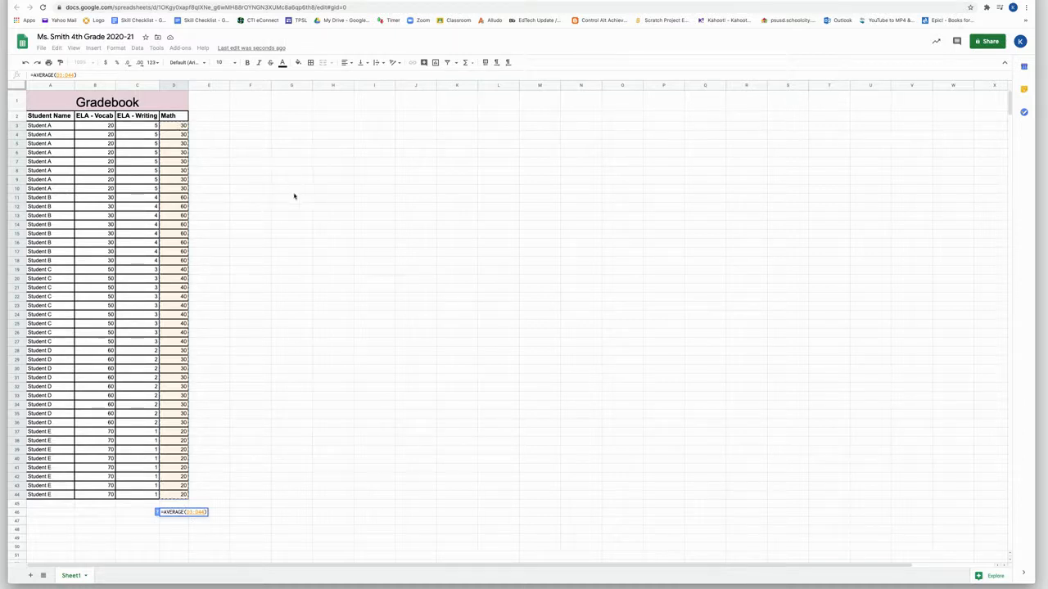
key(Return)
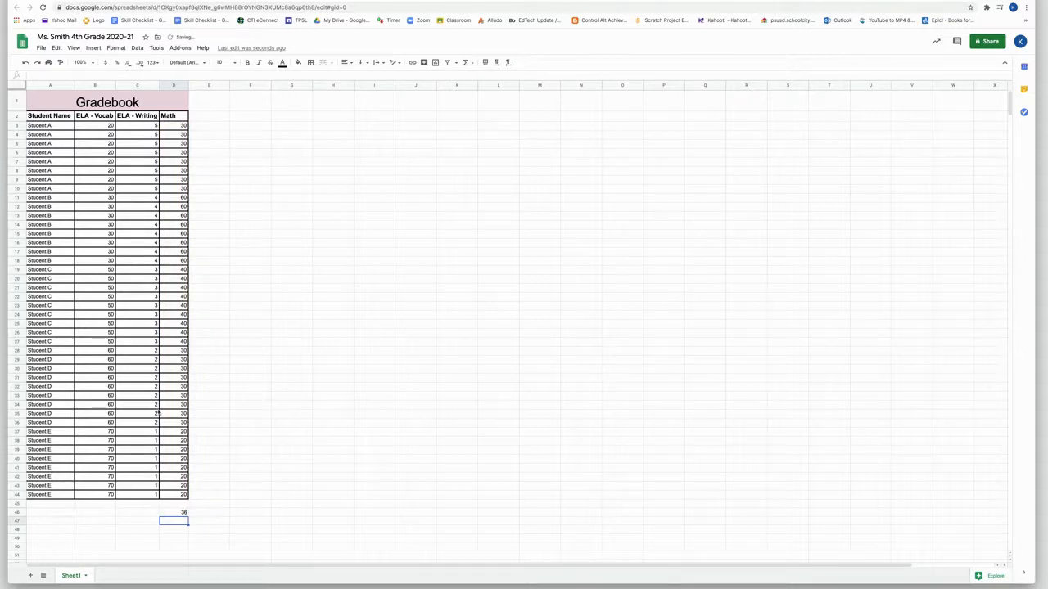
Replace the average in cell D46 with a SUM of the Math scores D3:D44
click(177, 514)
key(Delete)
click(472, 65)
click(471, 76)
drag(179, 126, 169, 495)
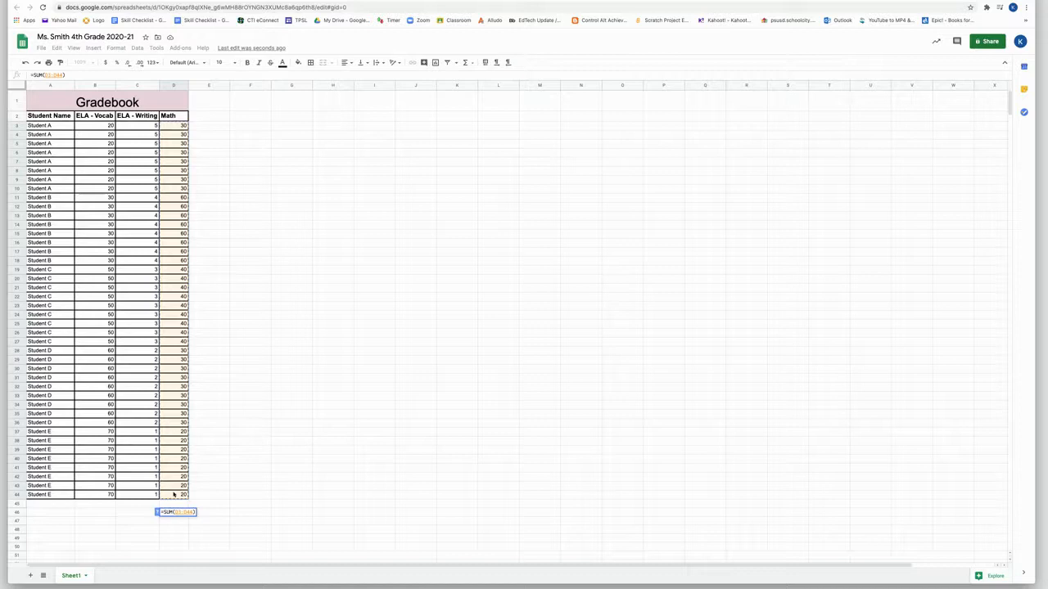
key(Return)
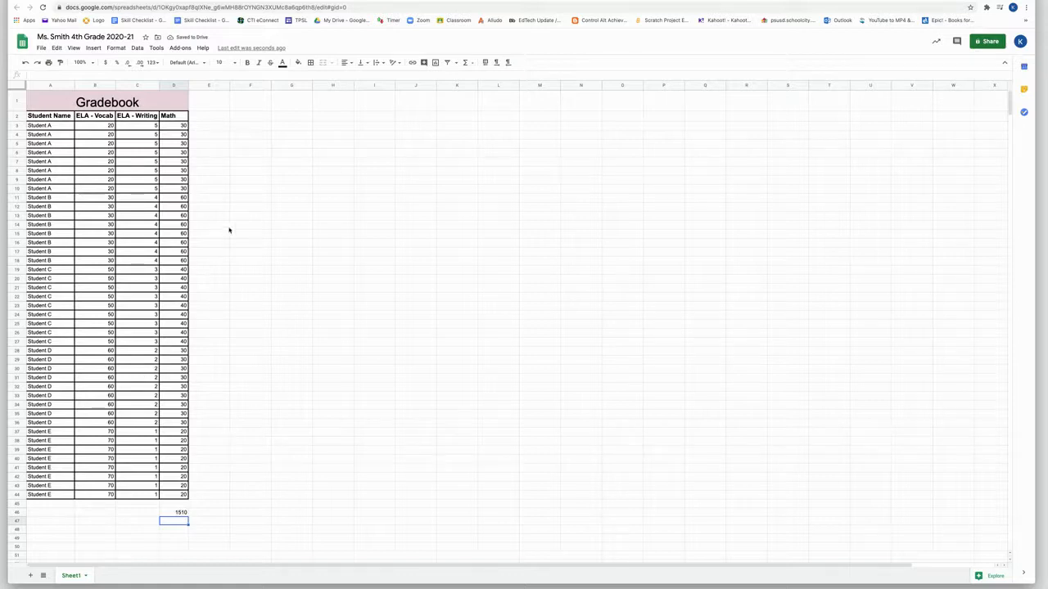
Enter the formula =C3*D3 in cell E3 to multiply the first student's ELA - Writing and Math scores
click(204, 126)
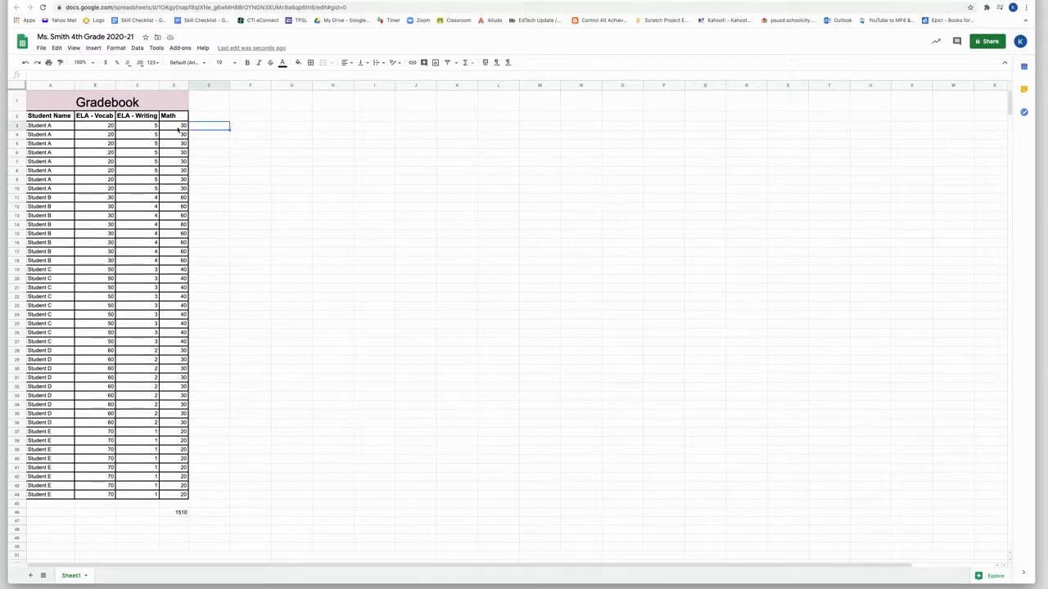
click(32, 75)
text(=)
click(141, 128)
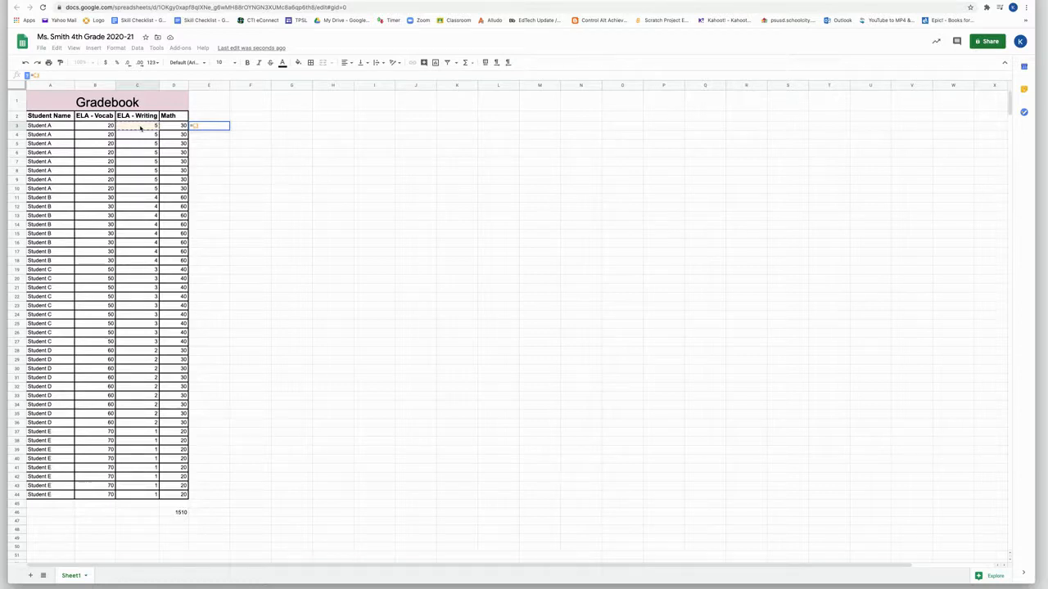
text(*)
click(173, 126)
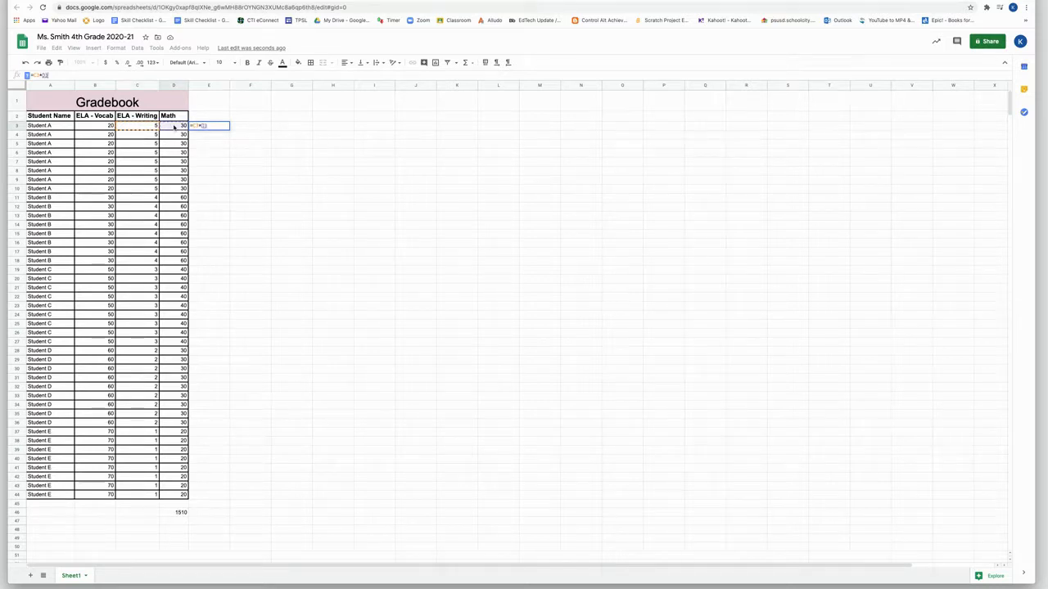
key(Return)
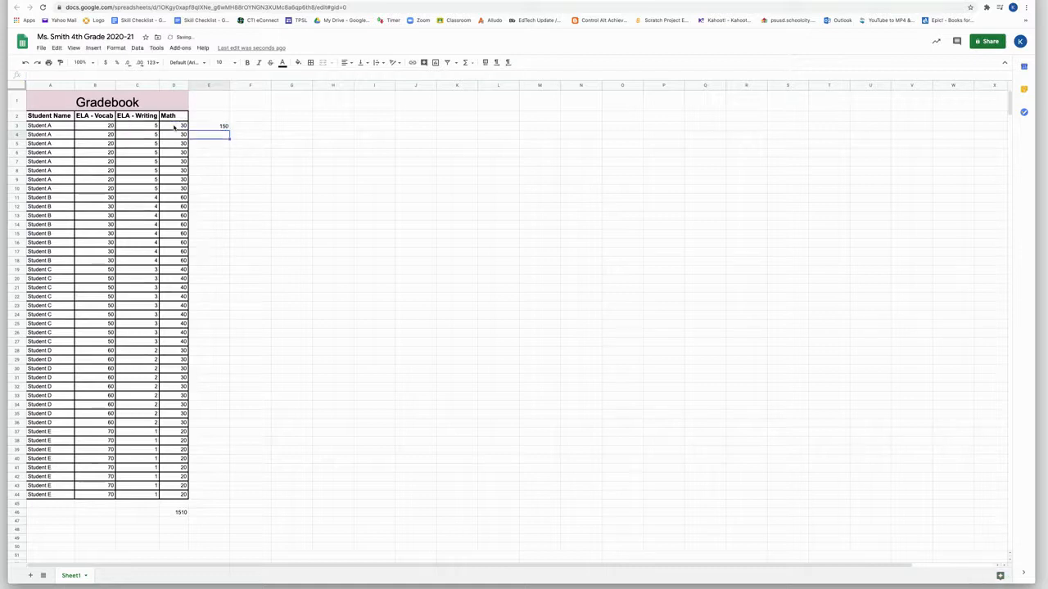
Fill the multiplication formula from E3 down to E44, then clear the filled cells
key(Up)
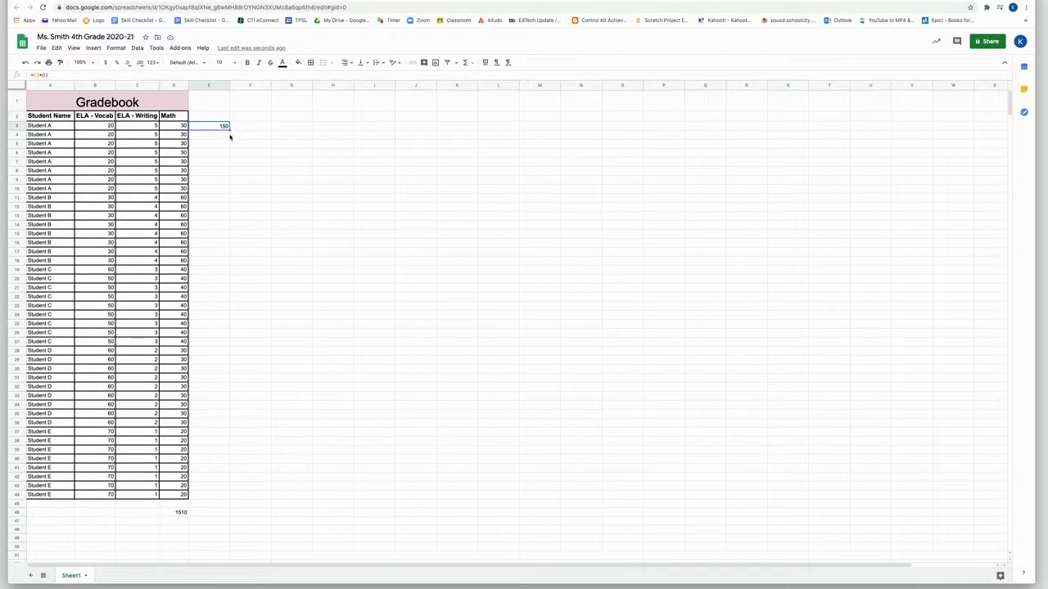
drag(229, 129, 217, 494)
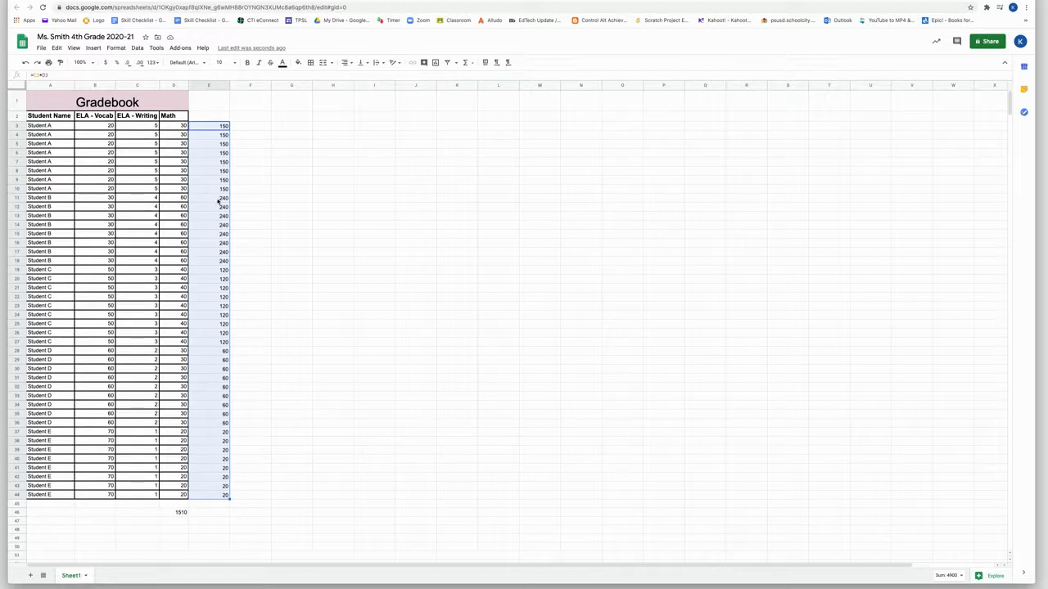
key(Delete)
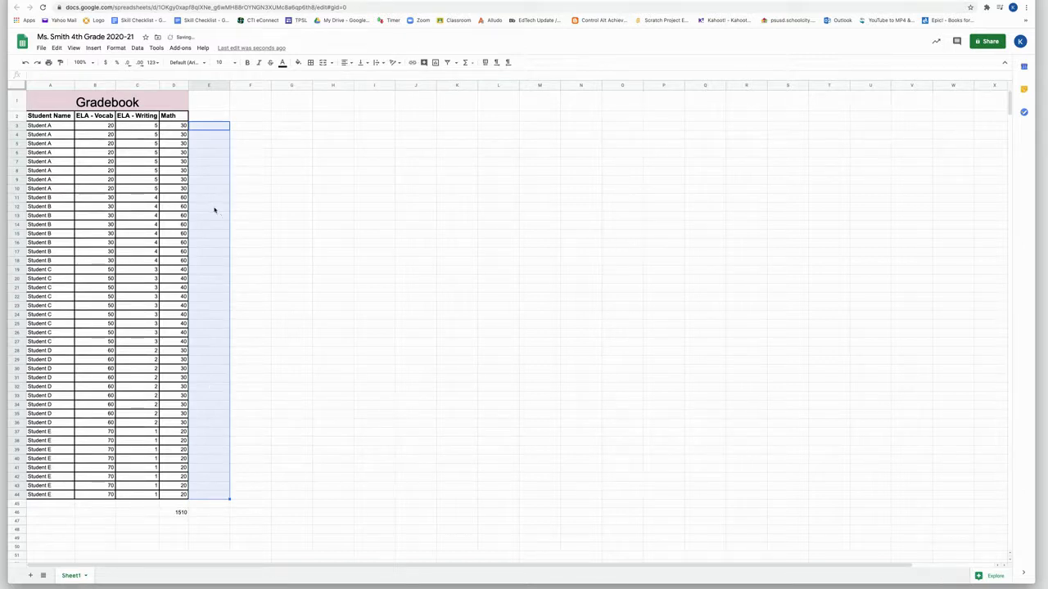
Enter the formula =D3/C3 in cell E3 to divide the first student's Math score by the ELA - Writing score
click(204, 128)
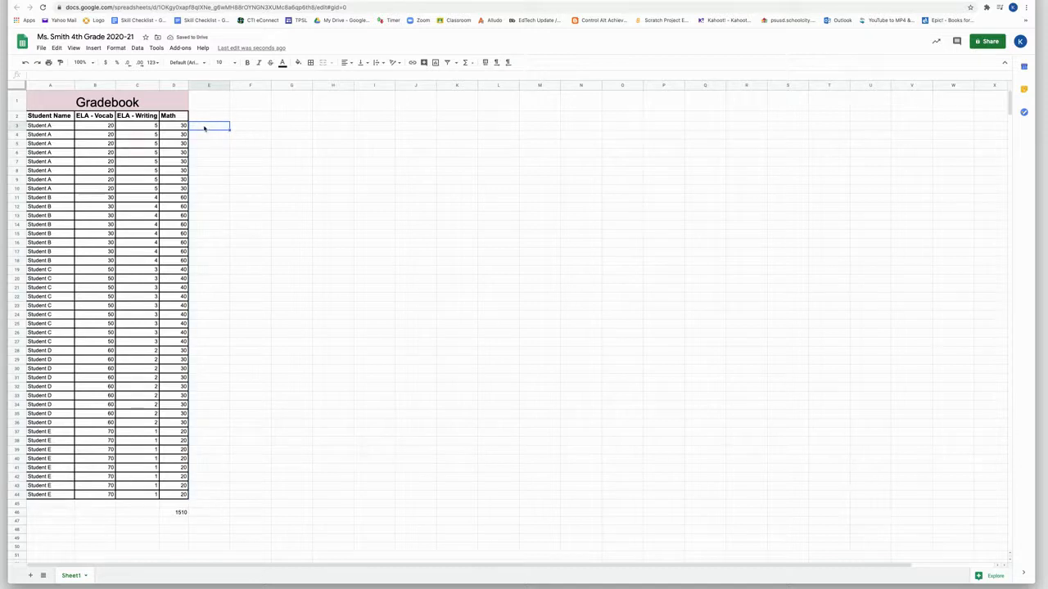
click(34, 77)
click(172, 128)
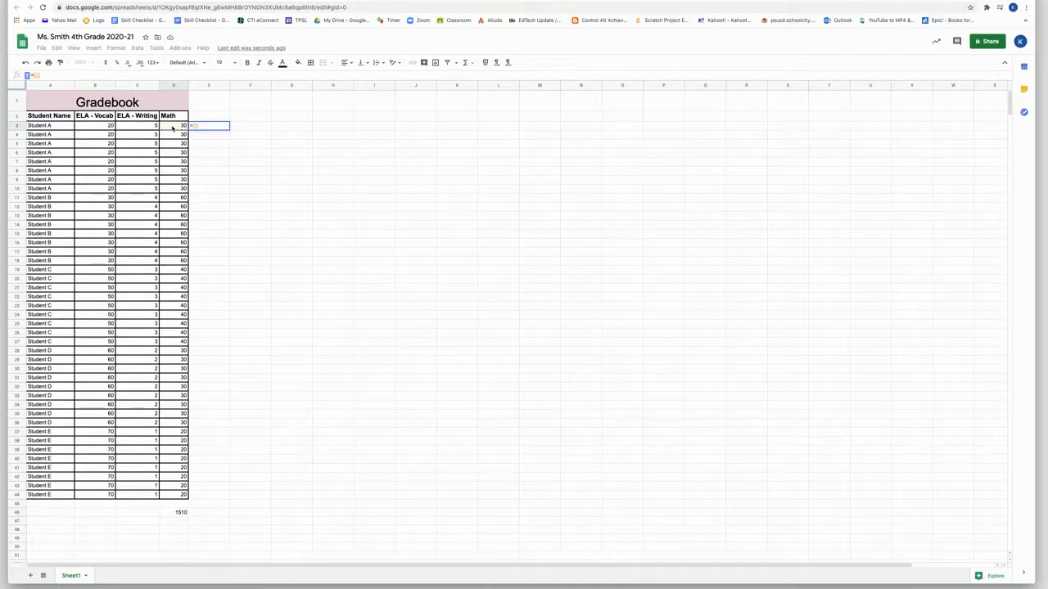
text(/)
click(140, 128)
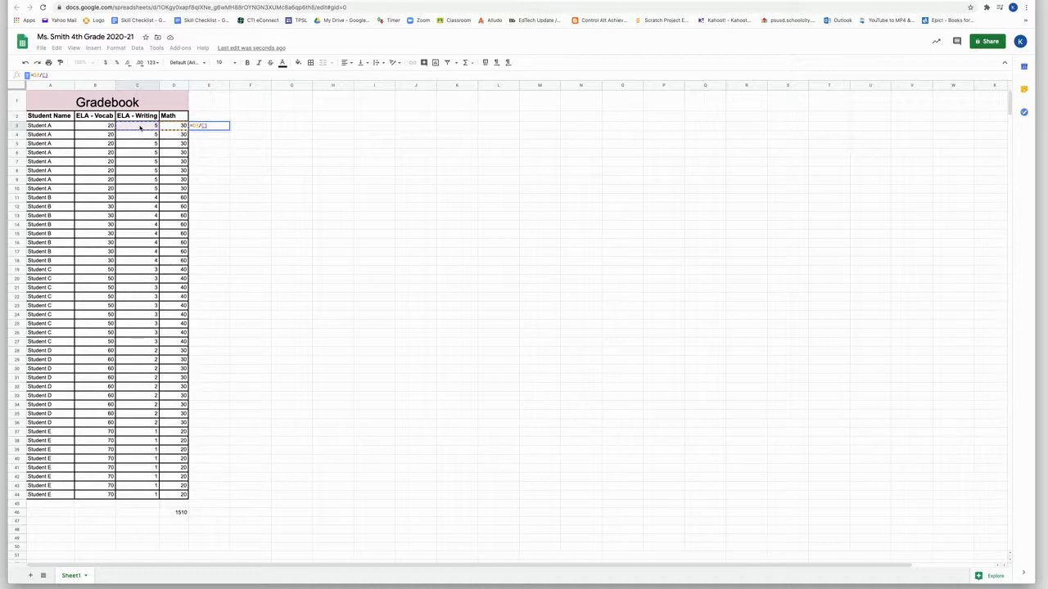
key(Return)
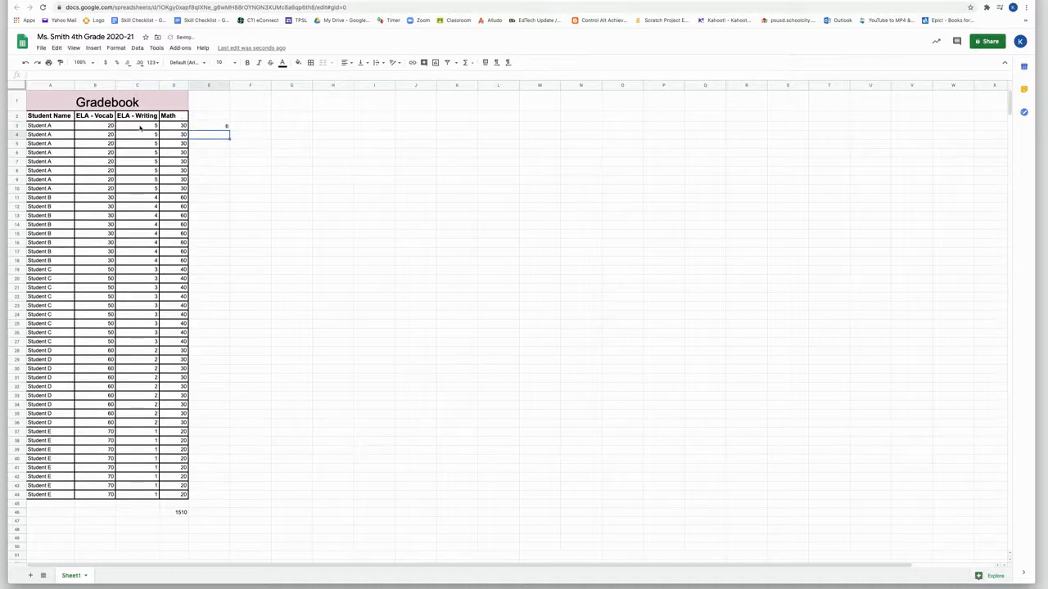
Fill the division formula from E3 down to E44 and reduce the results to whole numbers without decimal places
click(211, 126)
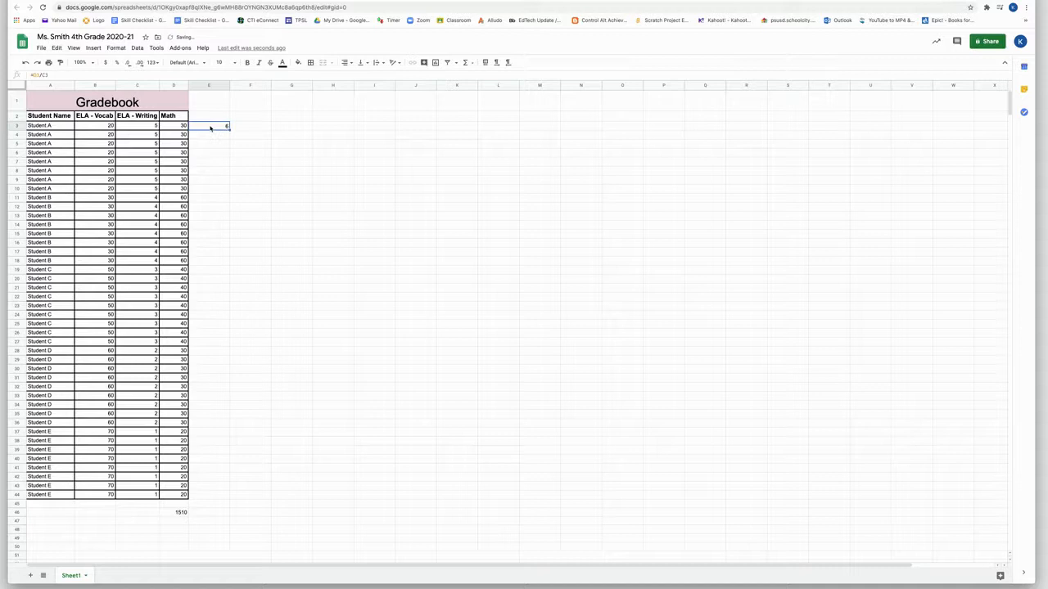
drag(229, 128, 231, 495)
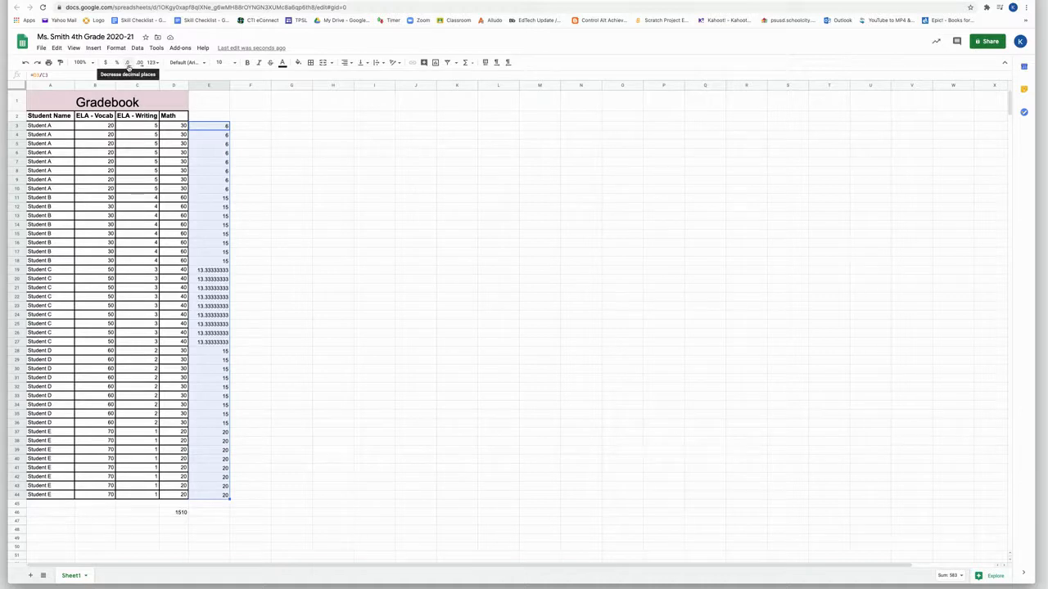
click(128, 68)
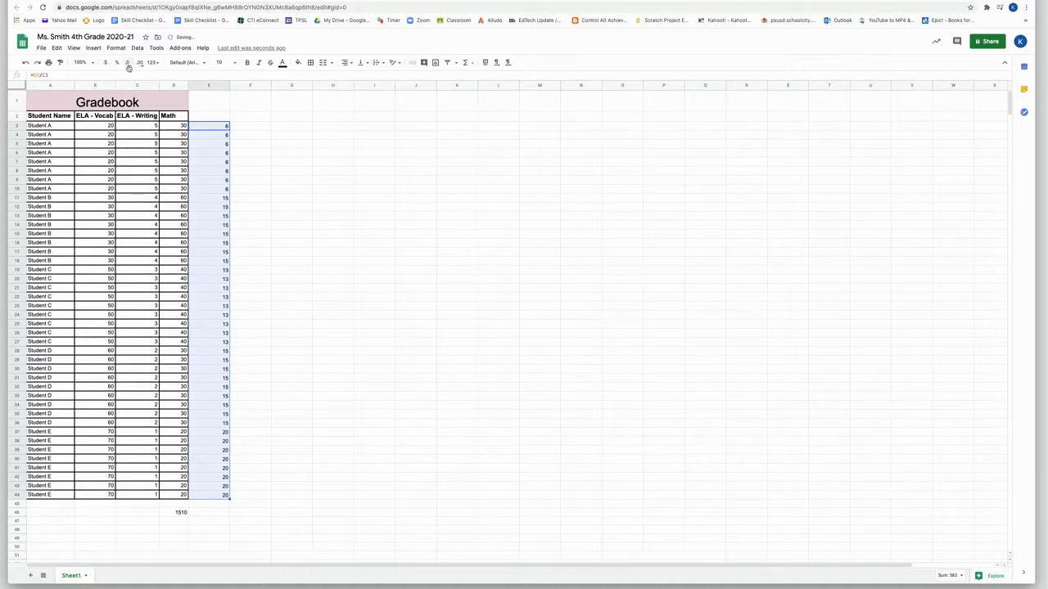
click(218, 108)
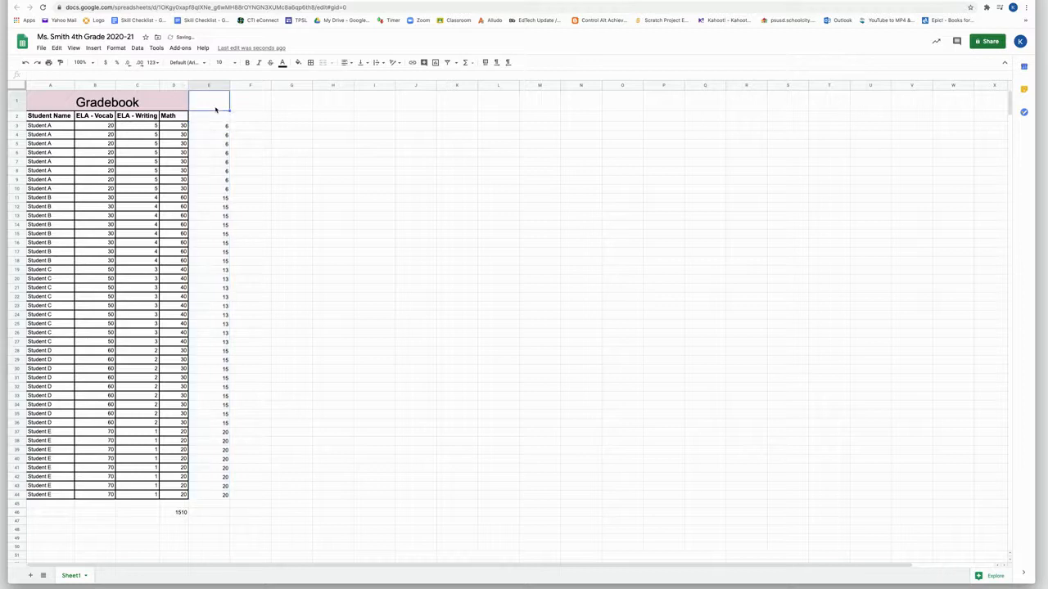
click(212, 125)
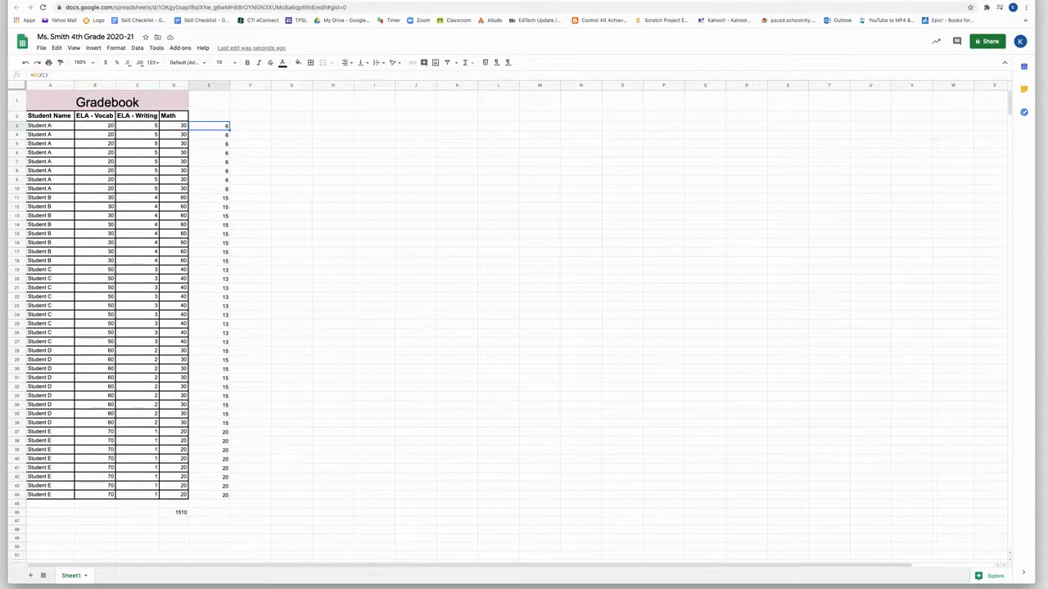
Rename the gradebook sheet as 4th and add a second sheet named 5th, ending back on the 4th sheet
double_click(72, 576)
text(4th)
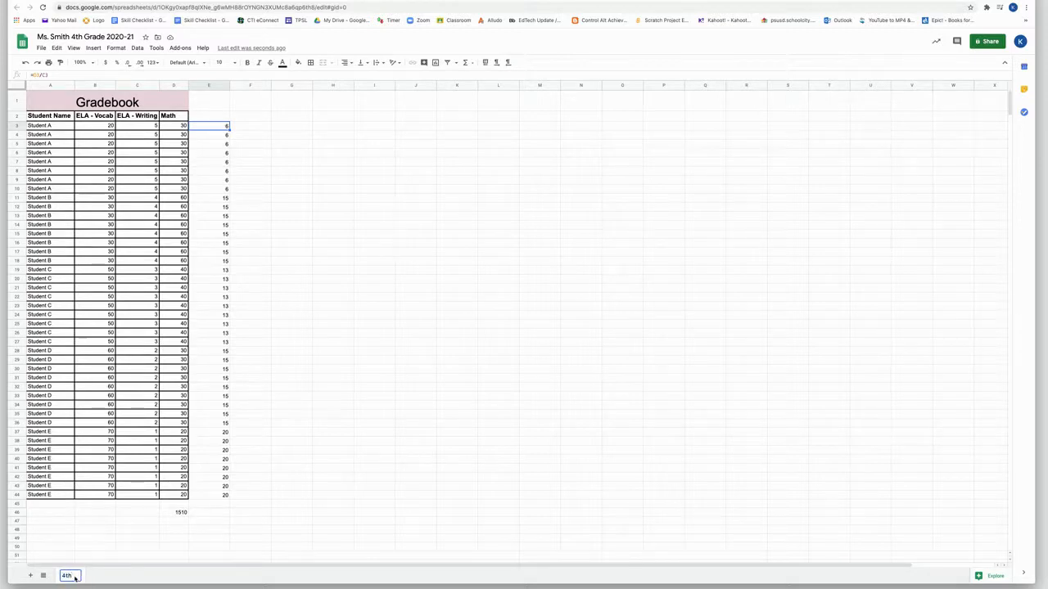
click(31, 576)
double_click(100, 576)
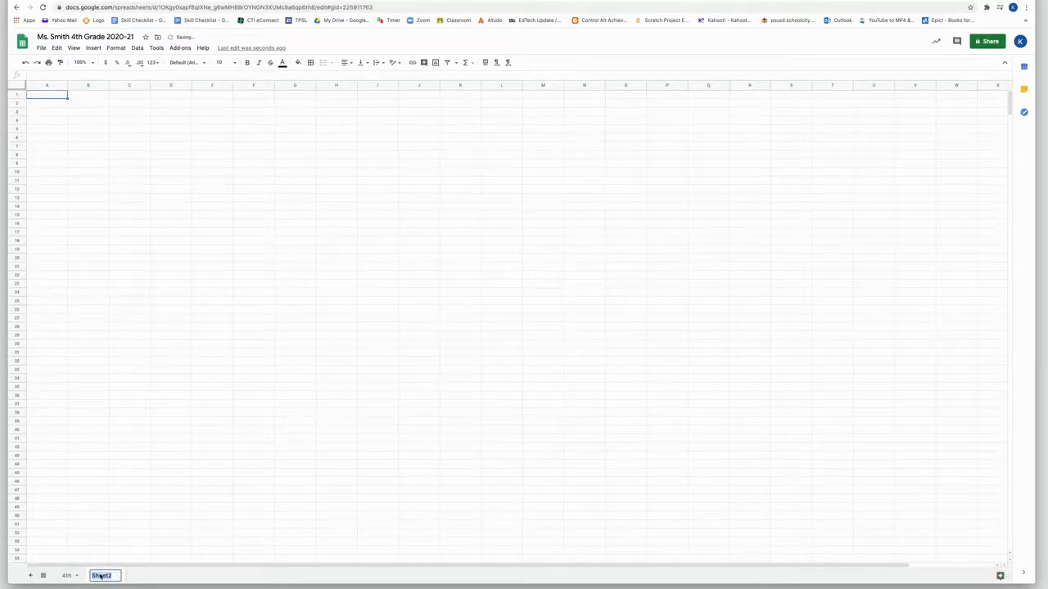
text(4)
key(BackSpace)
text(5th)
click(65, 576)
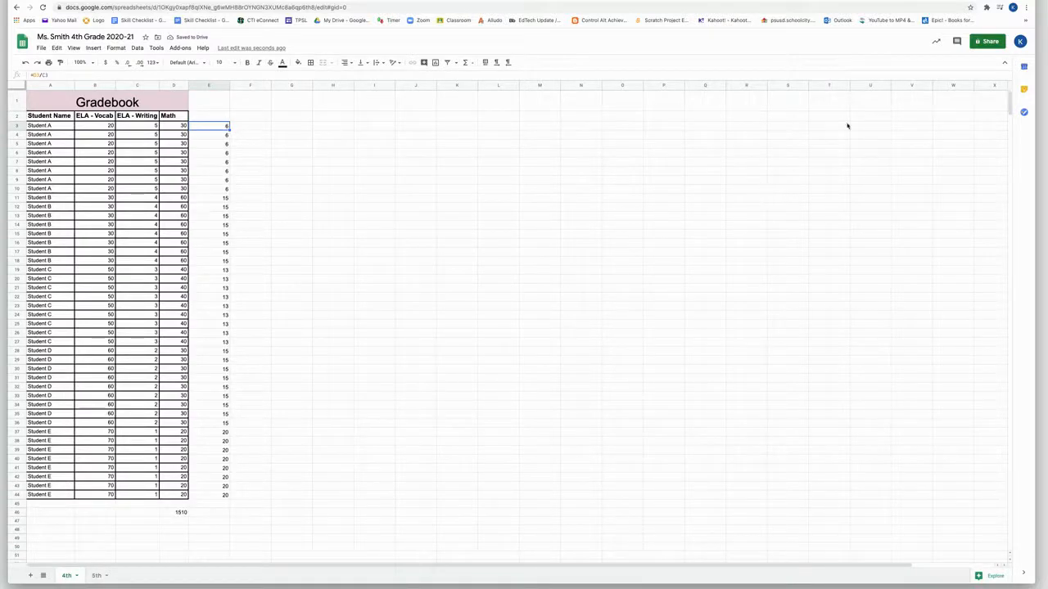
Change the spreadsheet's link sharing to Anyone with the link as Viewer and close the sharing settings
click(987, 42)
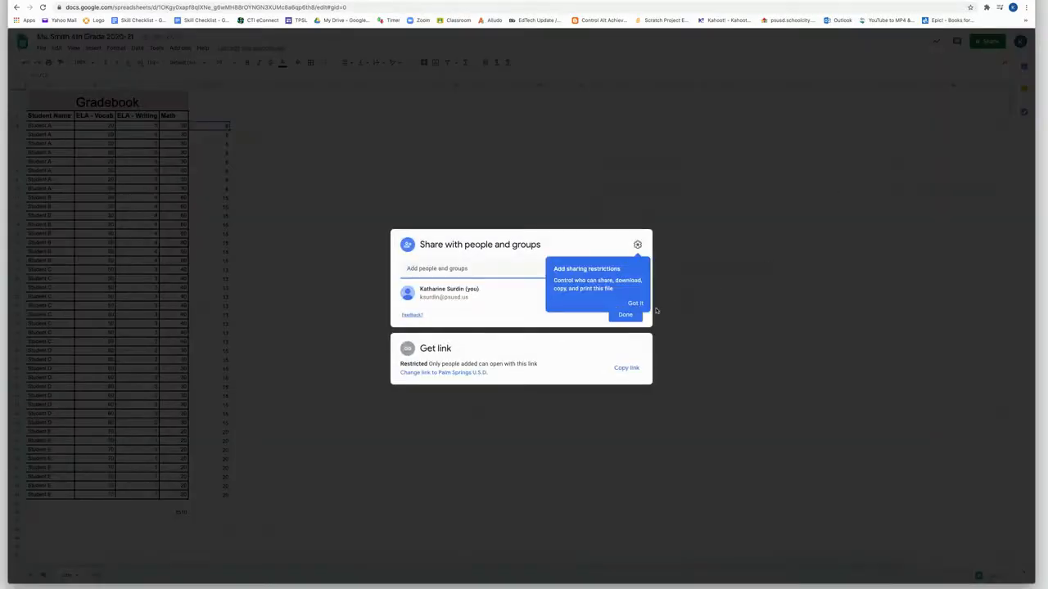
click(548, 351)
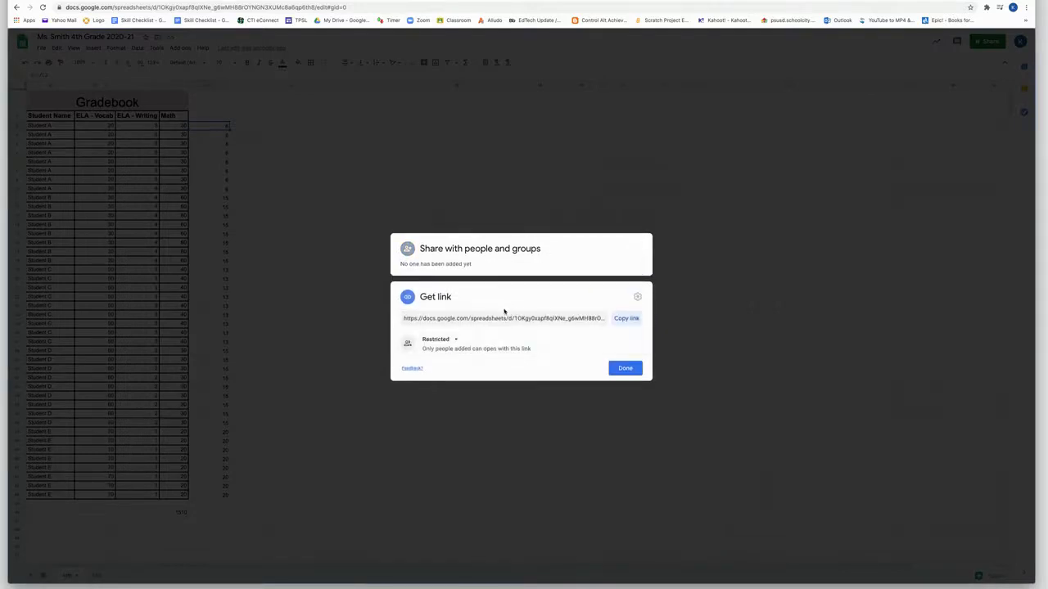
click(455, 340)
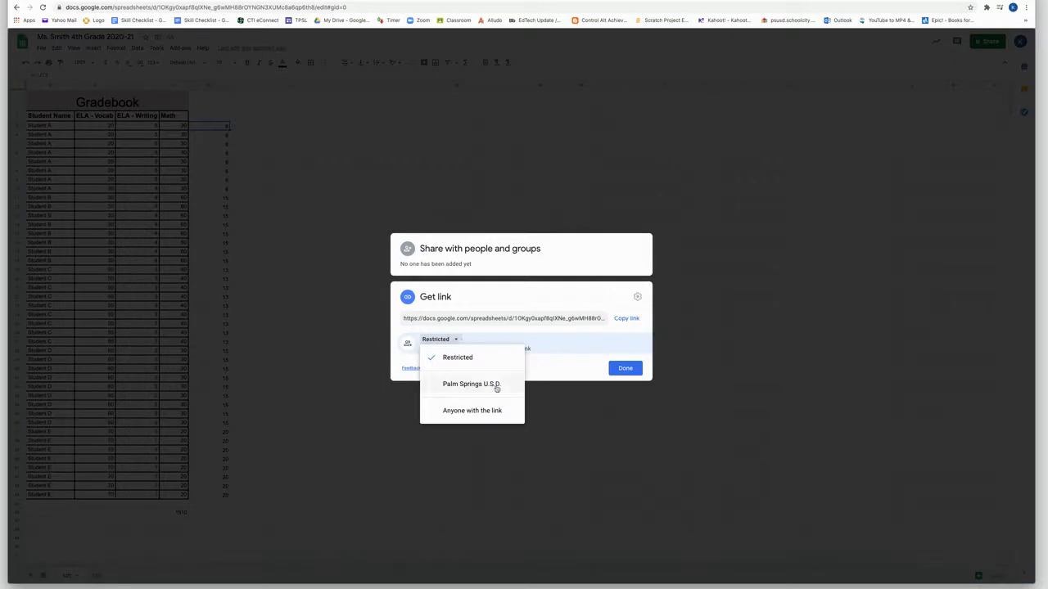
click(480, 413)
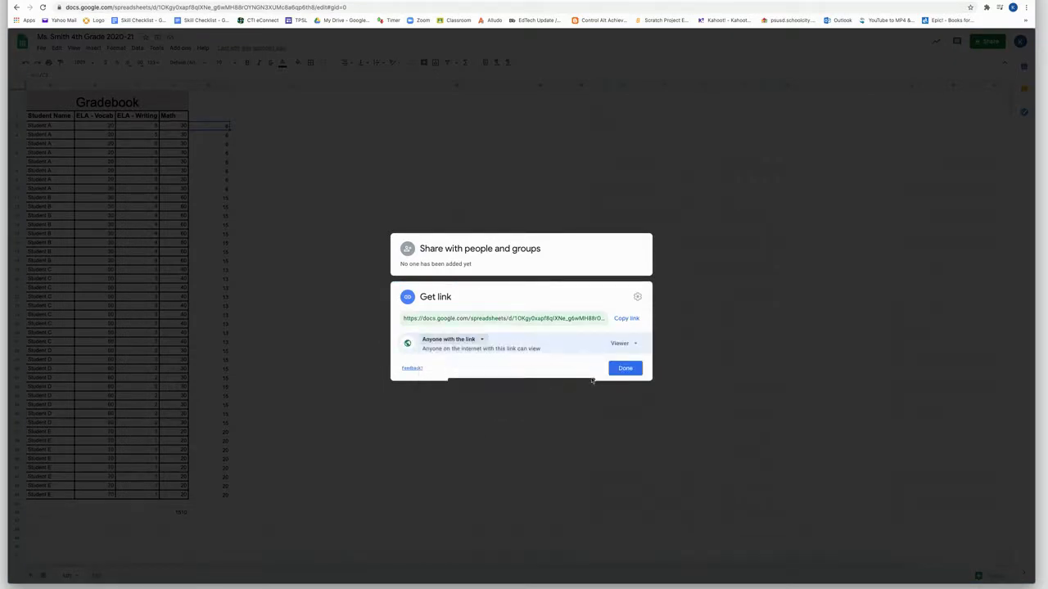
click(630, 370)
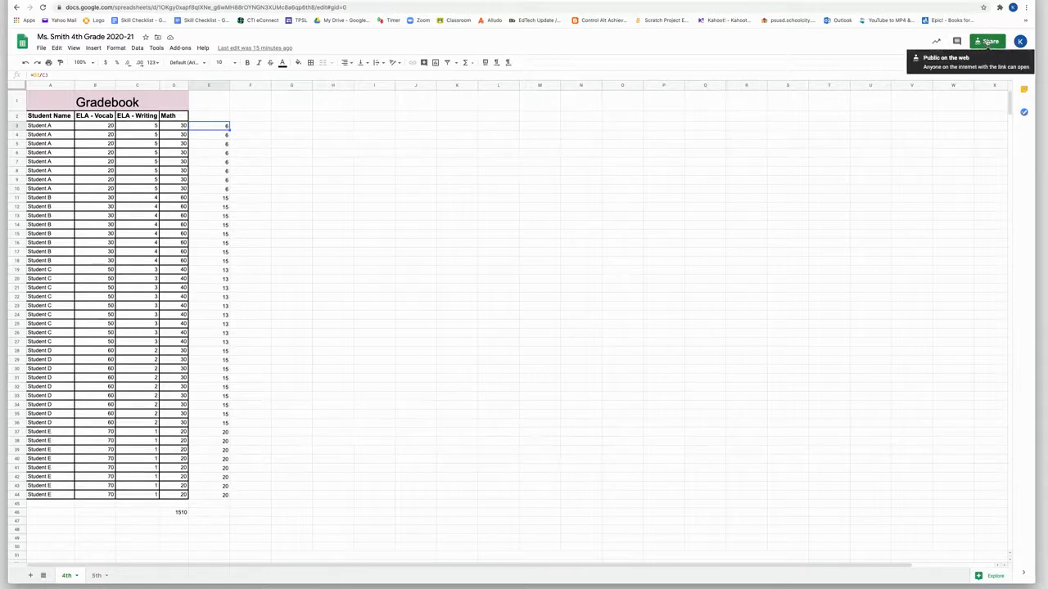
Share the gradebook with a suggested contact whose name starts with K as Editor, with notification on, and send the invitation
click(989, 42)
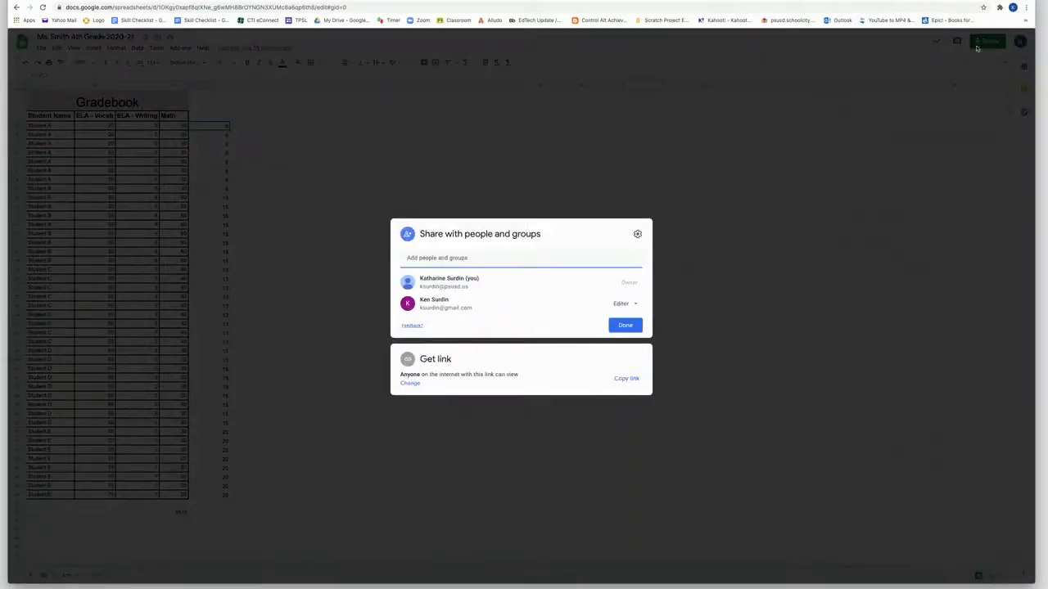
click(430, 260)
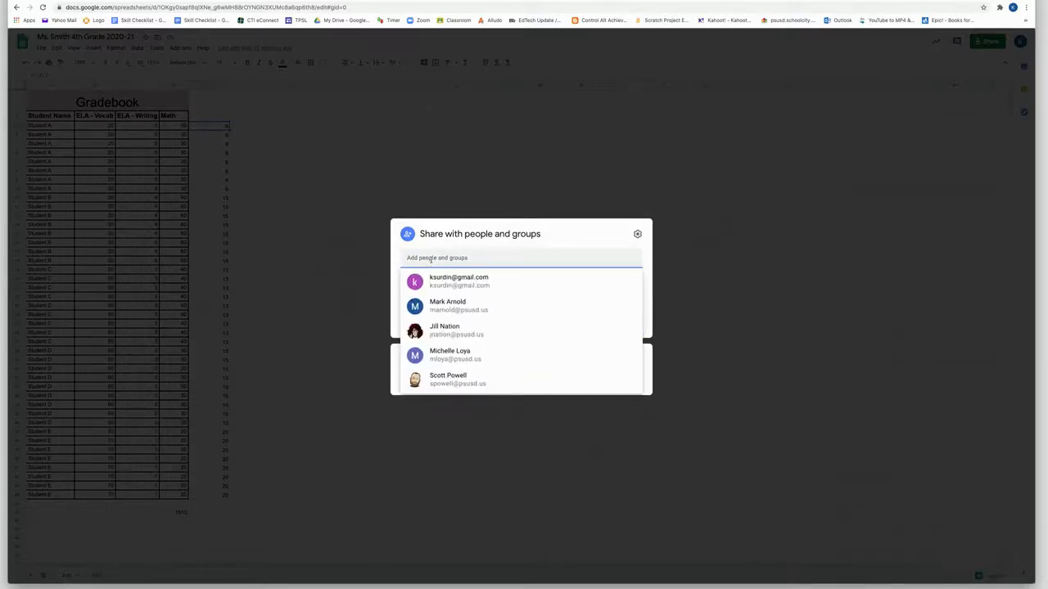
text(k)
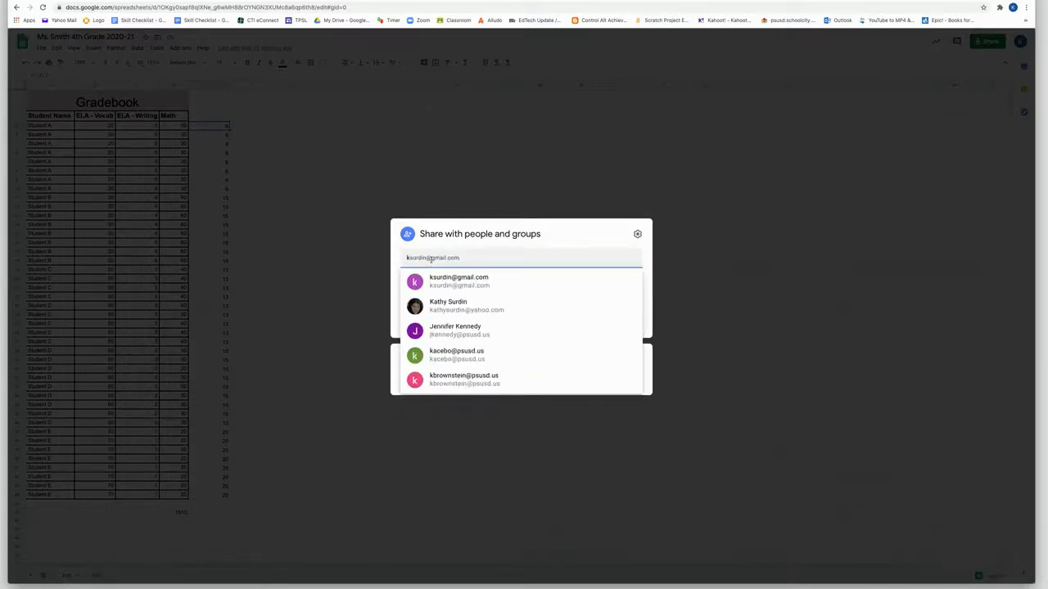
click(449, 303)
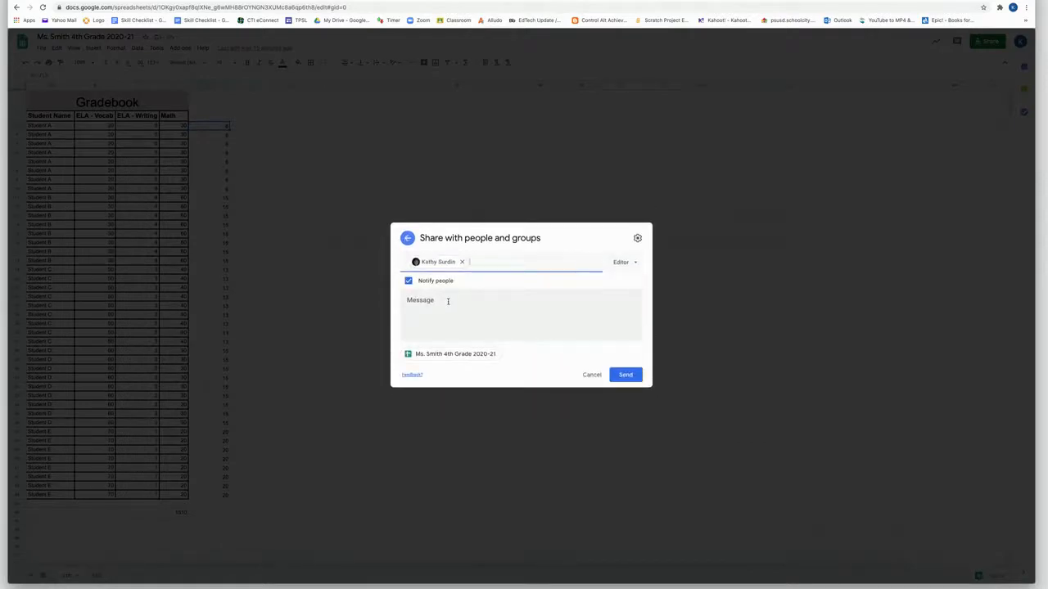
click(630, 378)
click(577, 334)
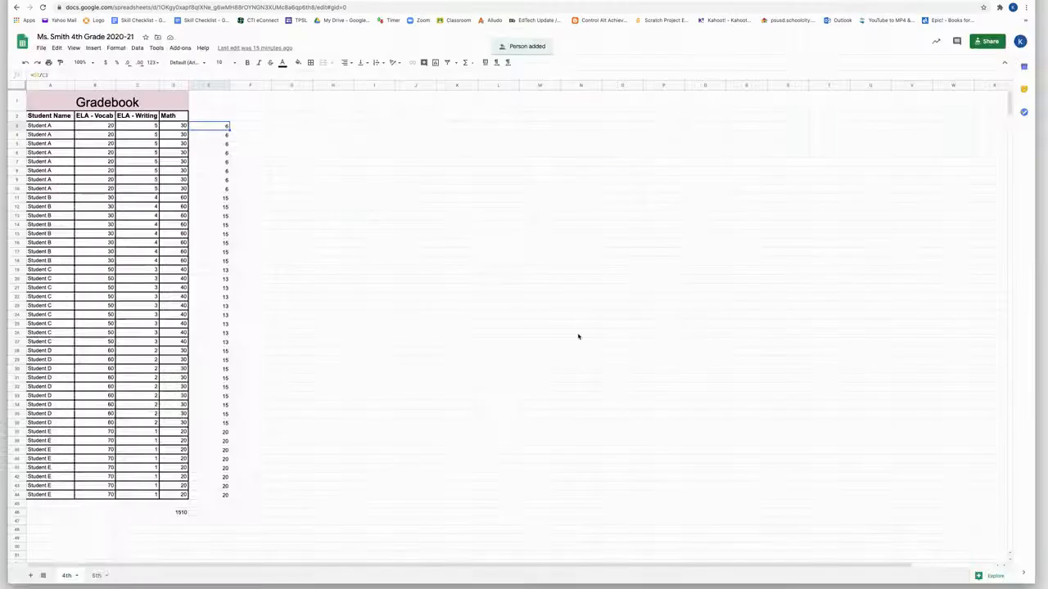